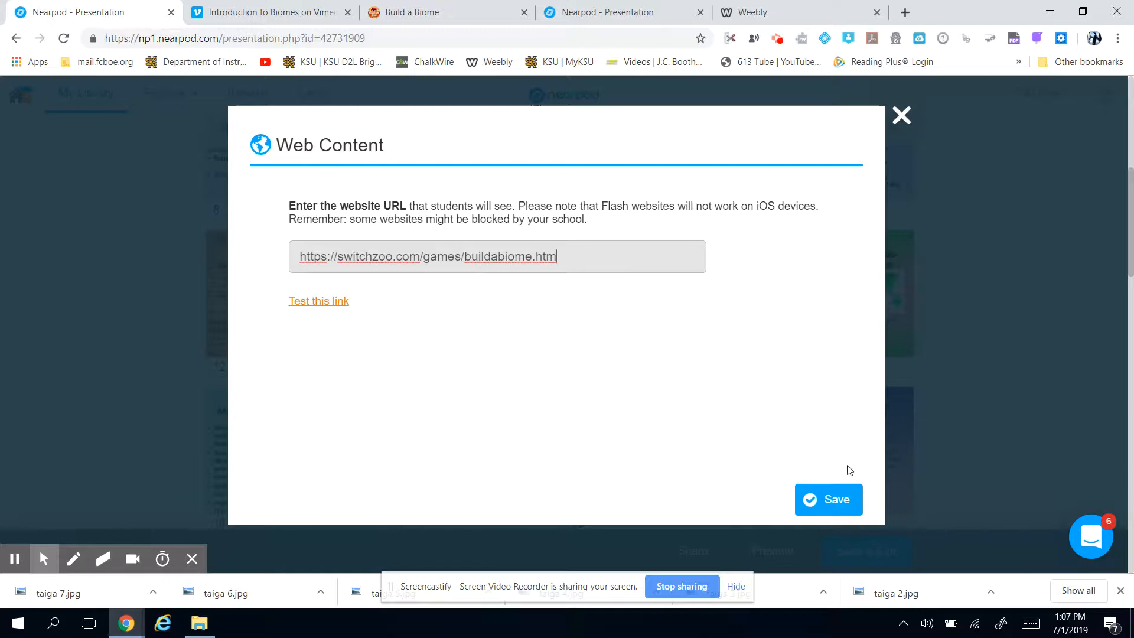
Test the switchzoo.com Build a Biome link, close the test page, and save the website as web content in the lesson
{"action": "left_click", "coordinate": [330, 302]}
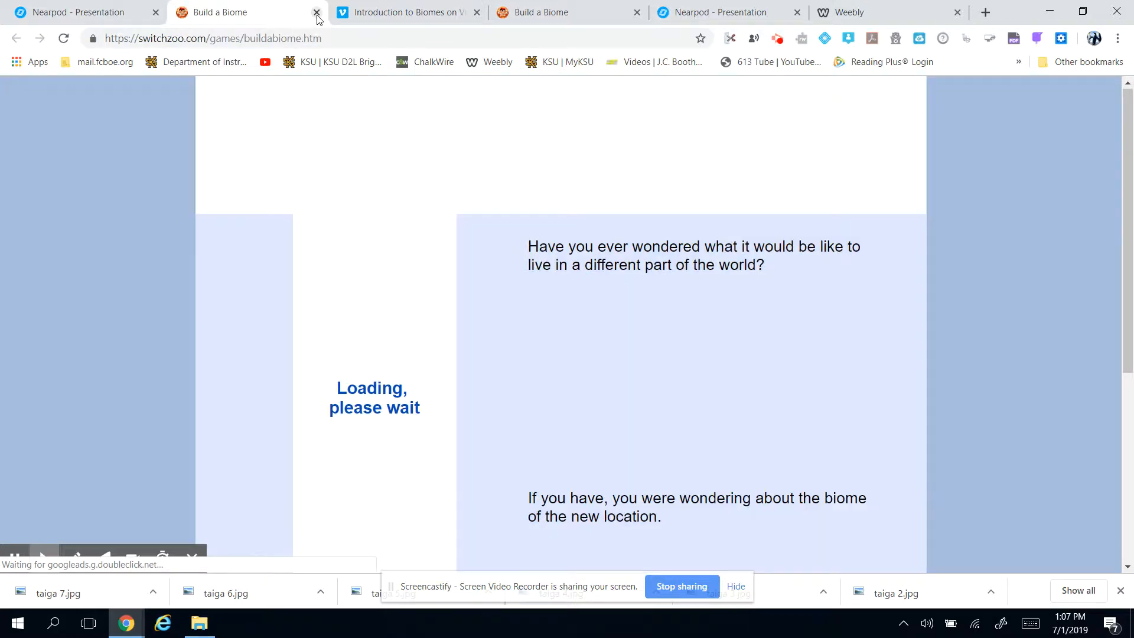
{"action": "left_click", "coordinate": [317, 13]}
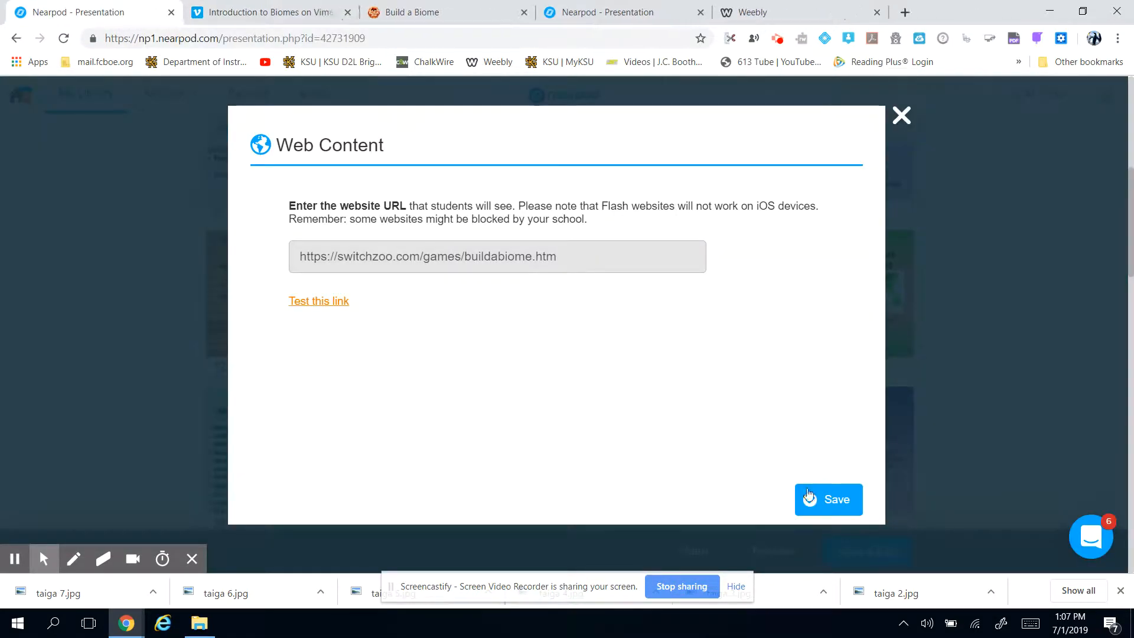
{"action": "left_click", "coordinate": [832, 502]}
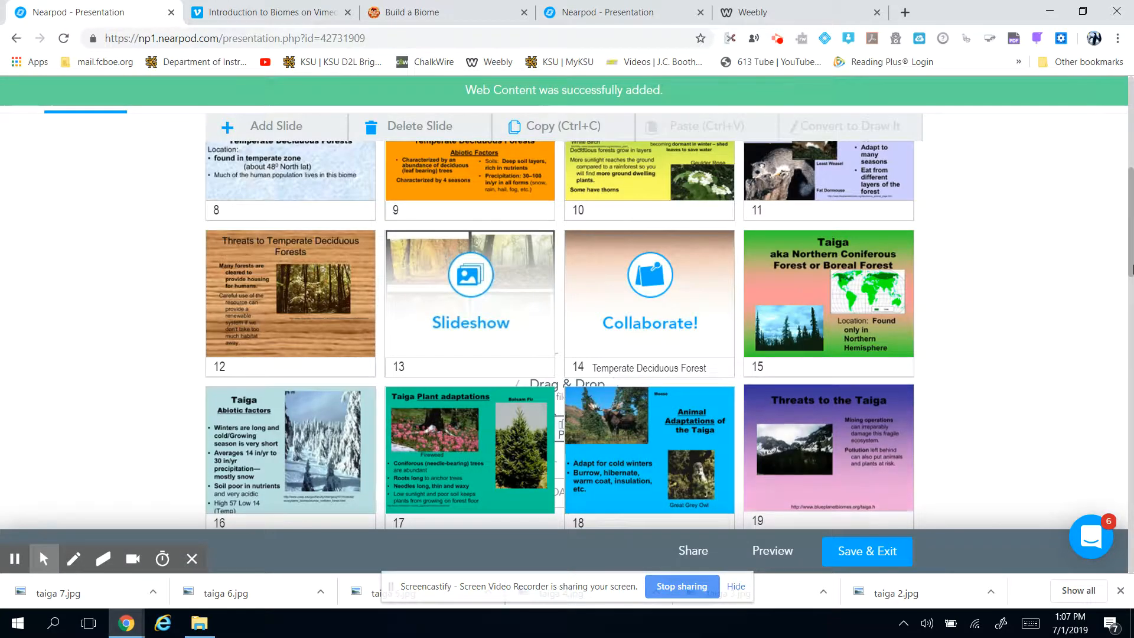
{"action": "left_click_drag", "start_coordinate": [1132, 269], "coordinate": [1132, 530]}
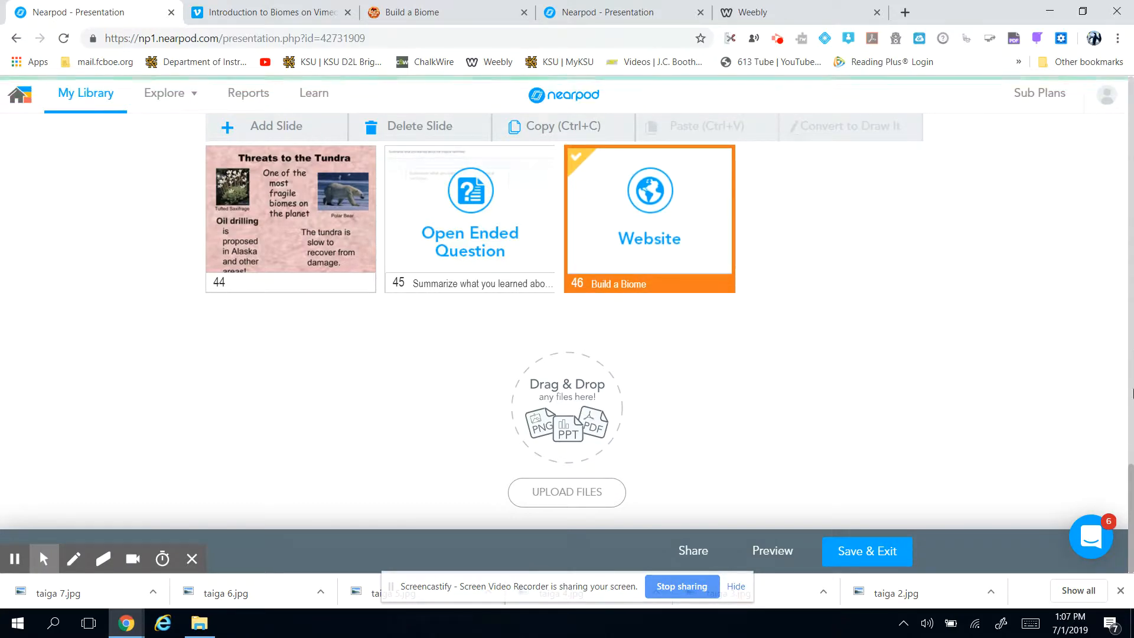
Start adding a video as new lesson content and search YouTube for "biomes introduction"
{"action": "left_click_drag", "start_coordinate": [1131, 481], "coordinate": [1097, 121]}
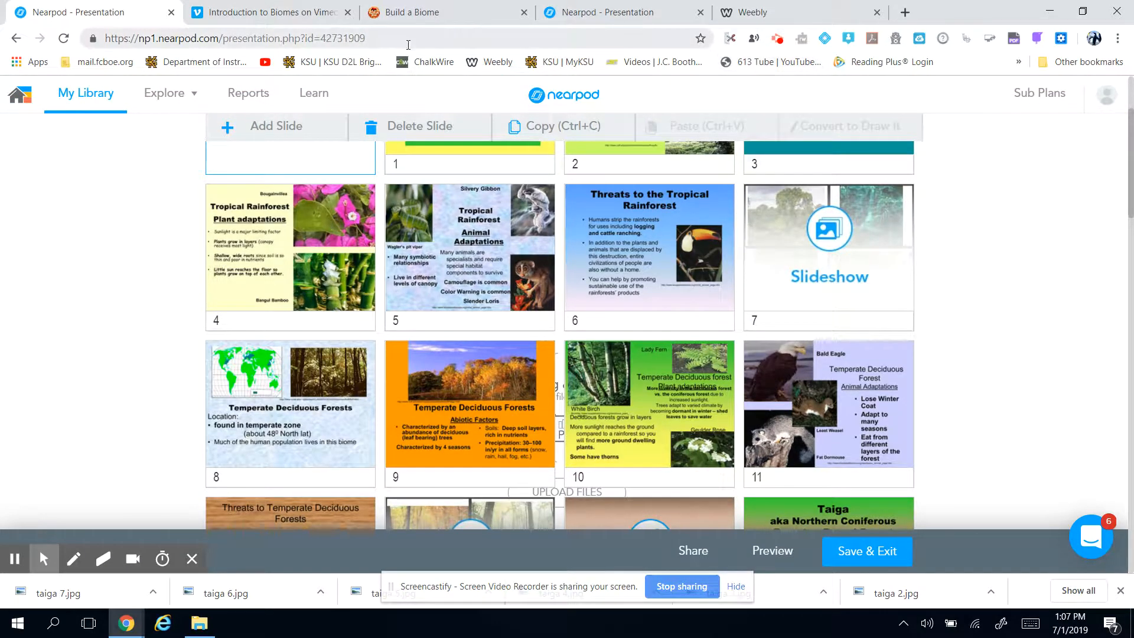
{"action": "left_click", "coordinate": [278, 128]}
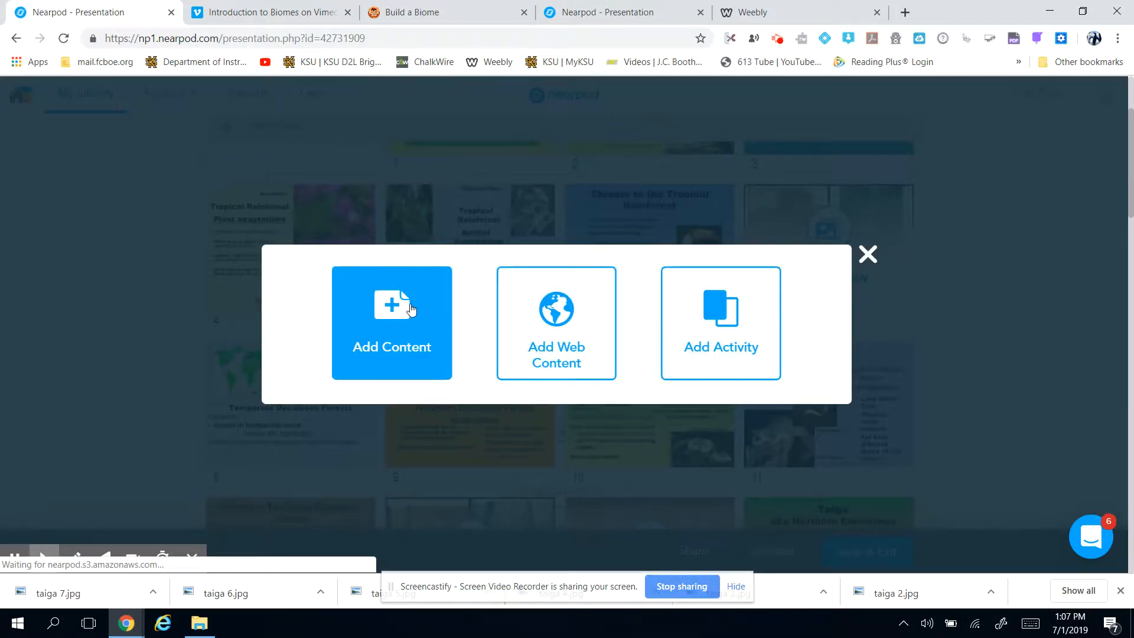
{"action": "left_click", "coordinate": [393, 317]}
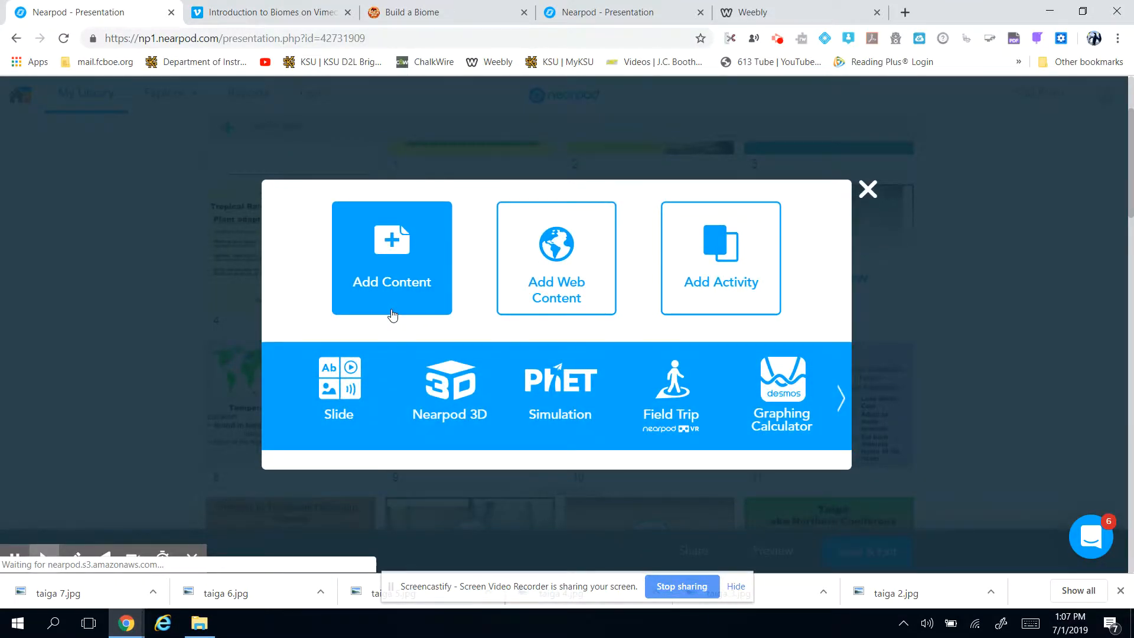
{"action": "left_click", "coordinate": [840, 400]}
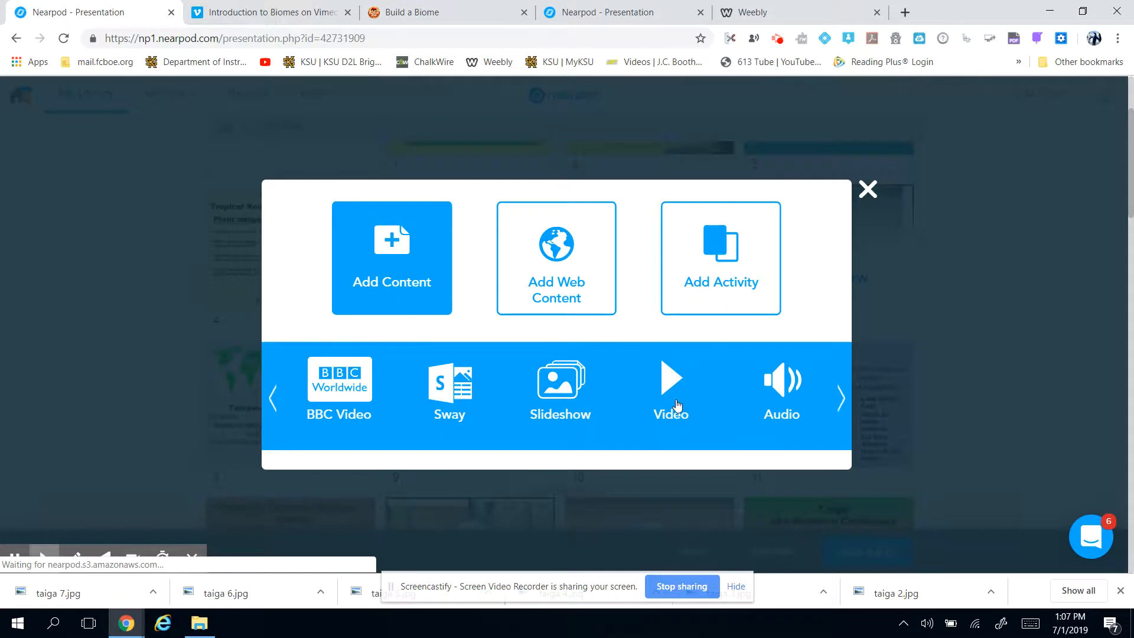
{"action": "left_click", "coordinate": [677, 405]}
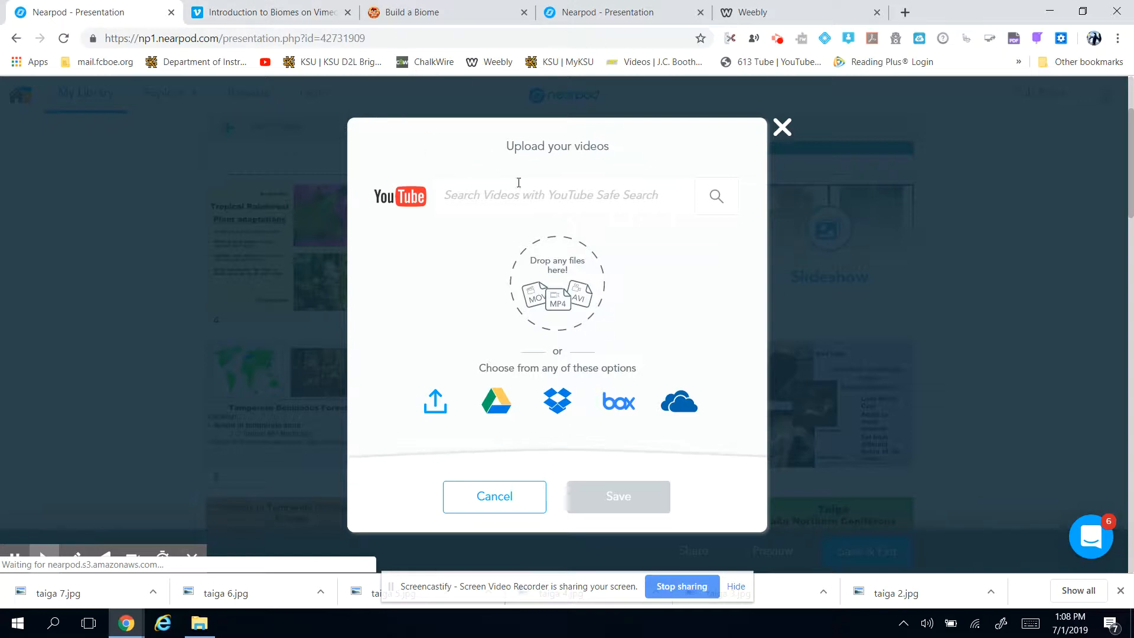
{"action": "right_click", "coordinate": [529, 199]}
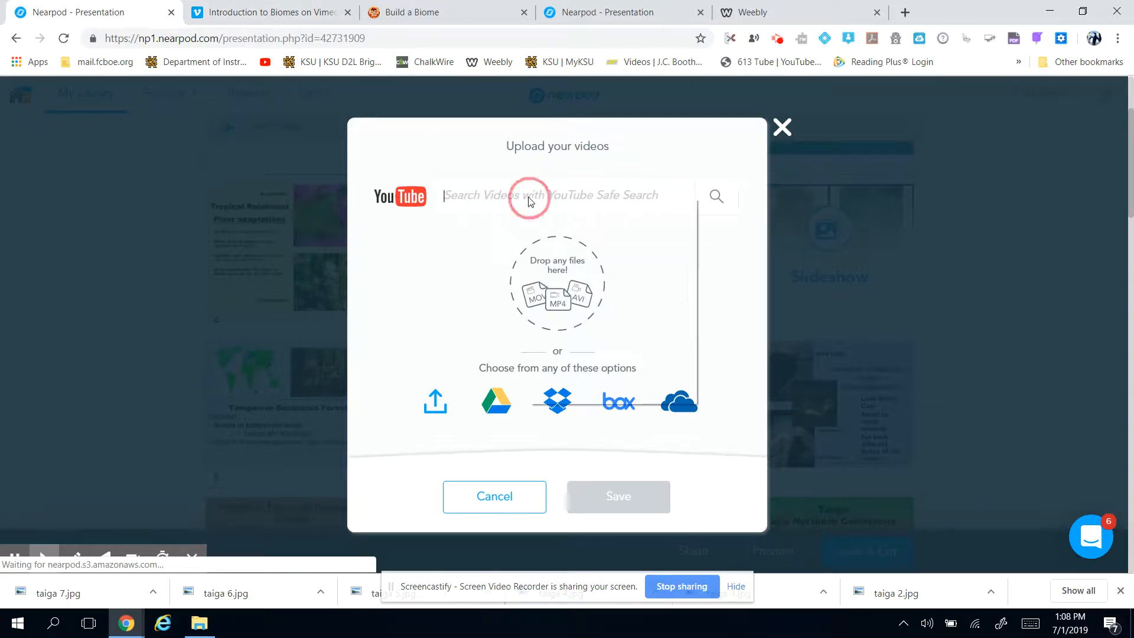
{"action": "left_click", "coordinate": [491, 196]}
{"action": "left_click", "coordinate": [488, 202]}
{"action": "type", "text": "biomes introduction"}
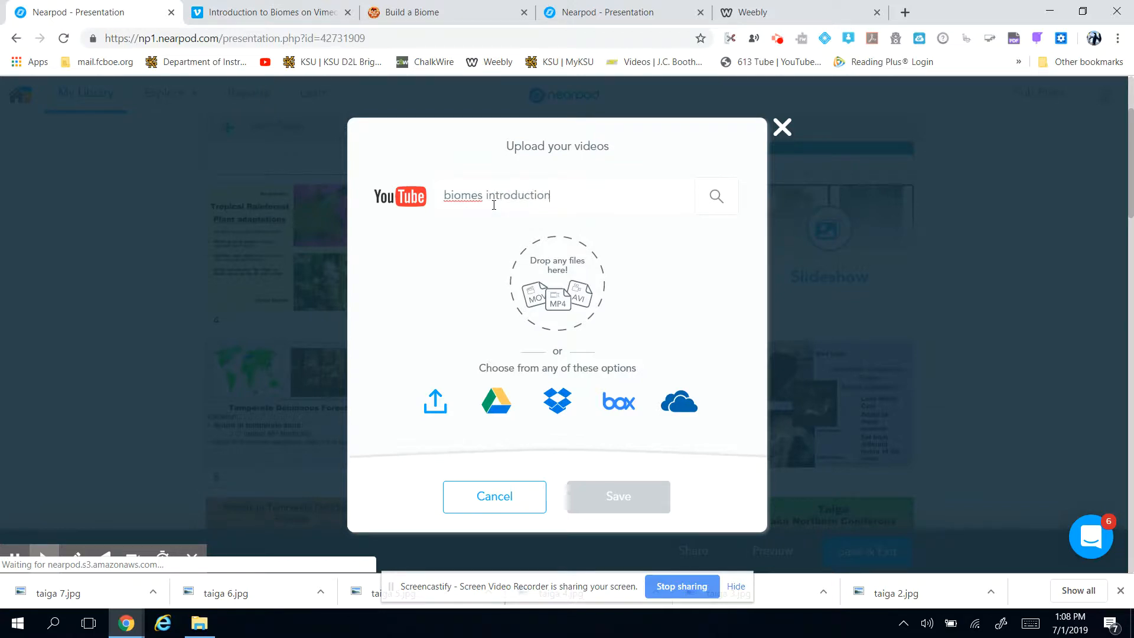
{"action": "key", "text": "Return"}
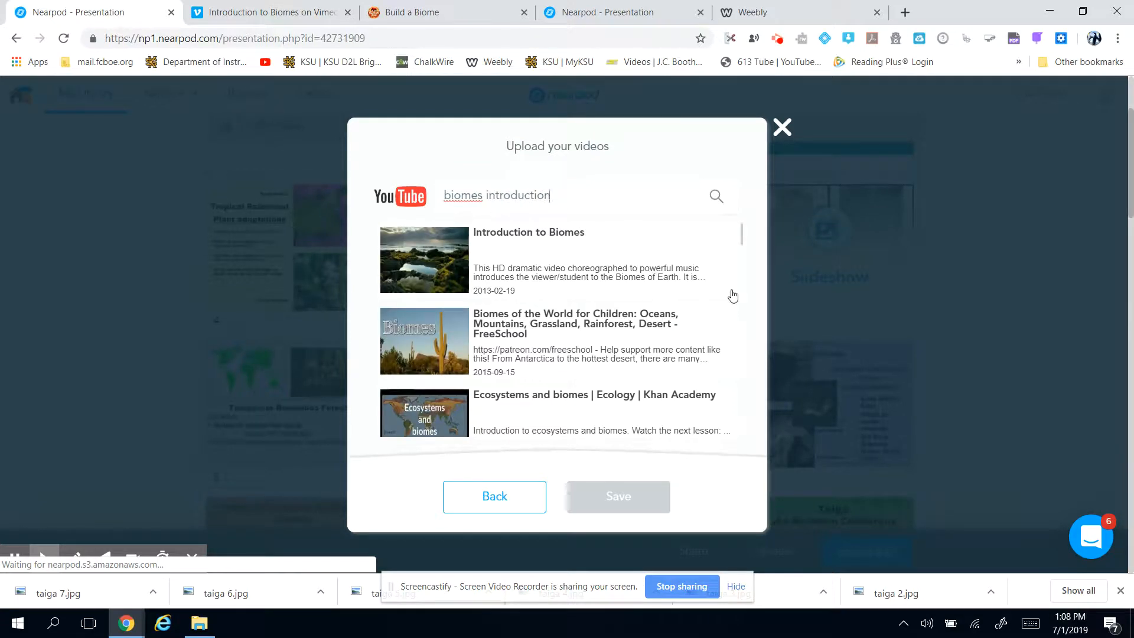
Refine the YouTube video search to "land biomes introduction"
{"action": "left_click_drag", "start_coordinate": [744, 236], "coordinate": [741, 190]}
{"action": "left_click", "coordinate": [446, 196]}
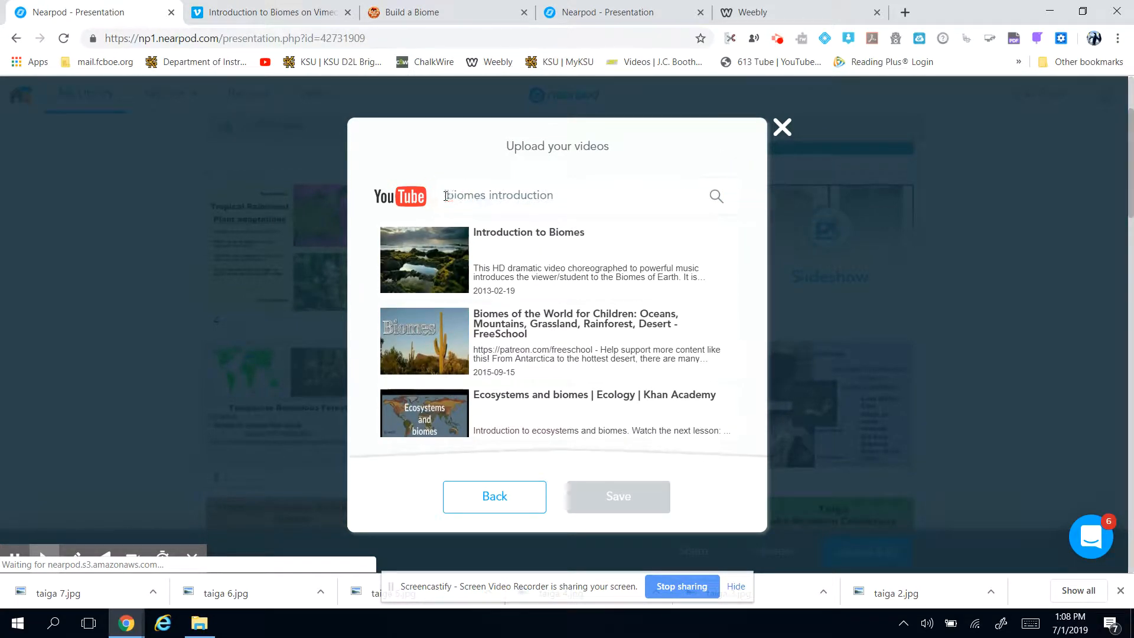
{"action": "type", "text": "and"}
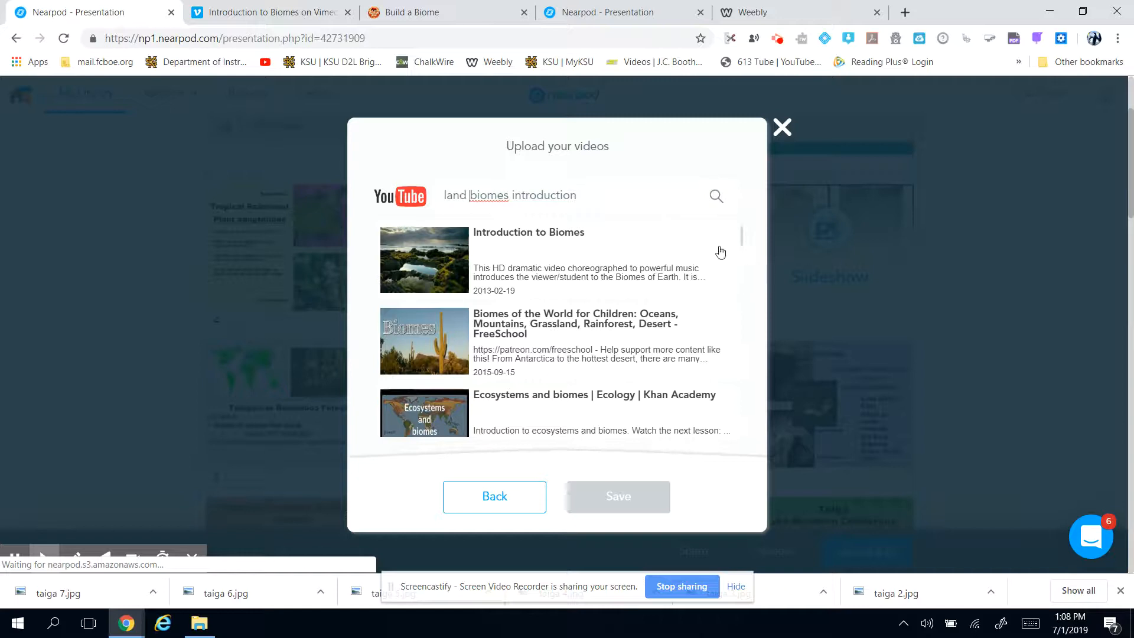
{"action": "left_click", "coordinate": [729, 199]}
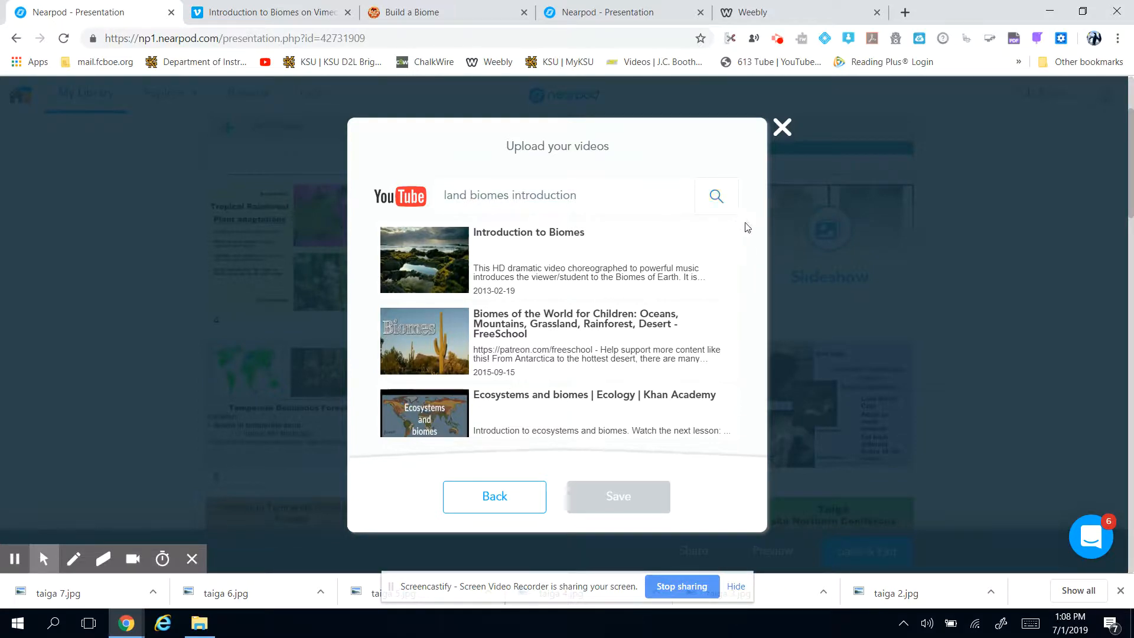
Preview the "Introduction to Biomes" video from the search results and save it to the lesson
{"action": "left_click", "coordinate": [441, 245]}
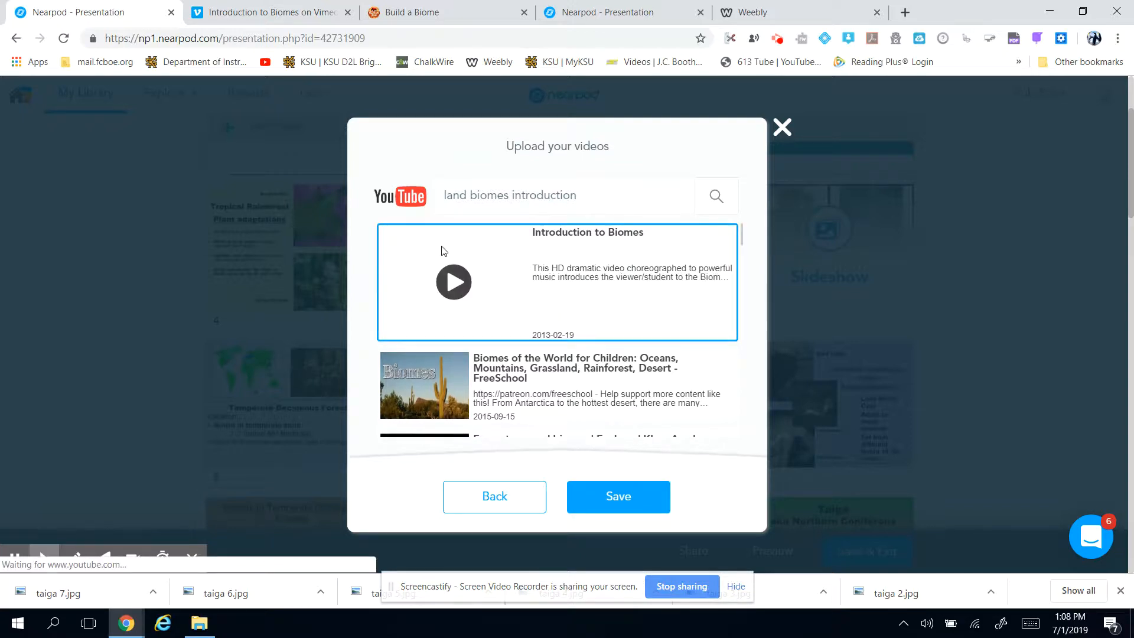
{"action": "left_click", "coordinate": [464, 288]}
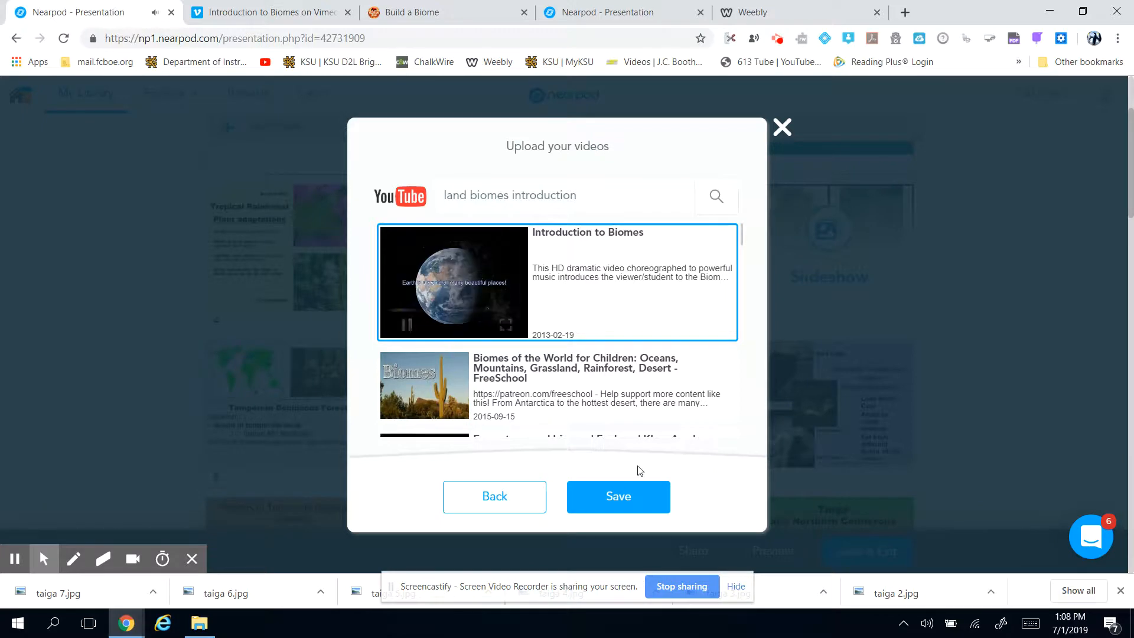
{"action": "left_click", "coordinate": [631, 496]}
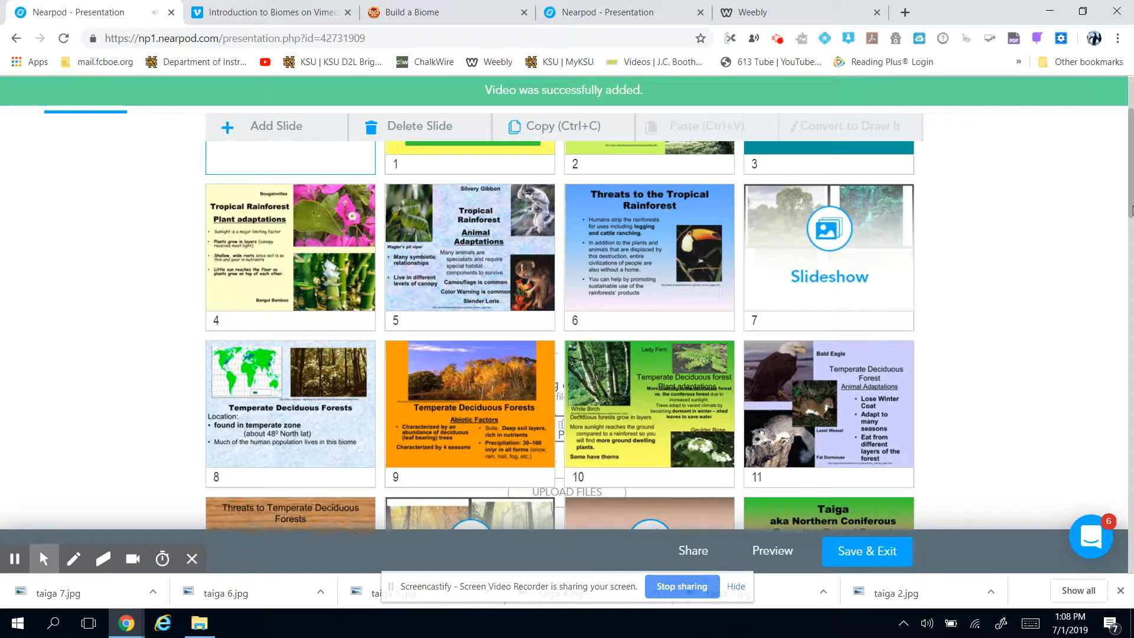
Move the Introduction to Biomes video from the end of the lesson to position 2, directly after the Land Biomes title slide
{"action": "scroll", "coordinate": [1132, 210], "scroll_direction": "down", "scroll_amount": 20}
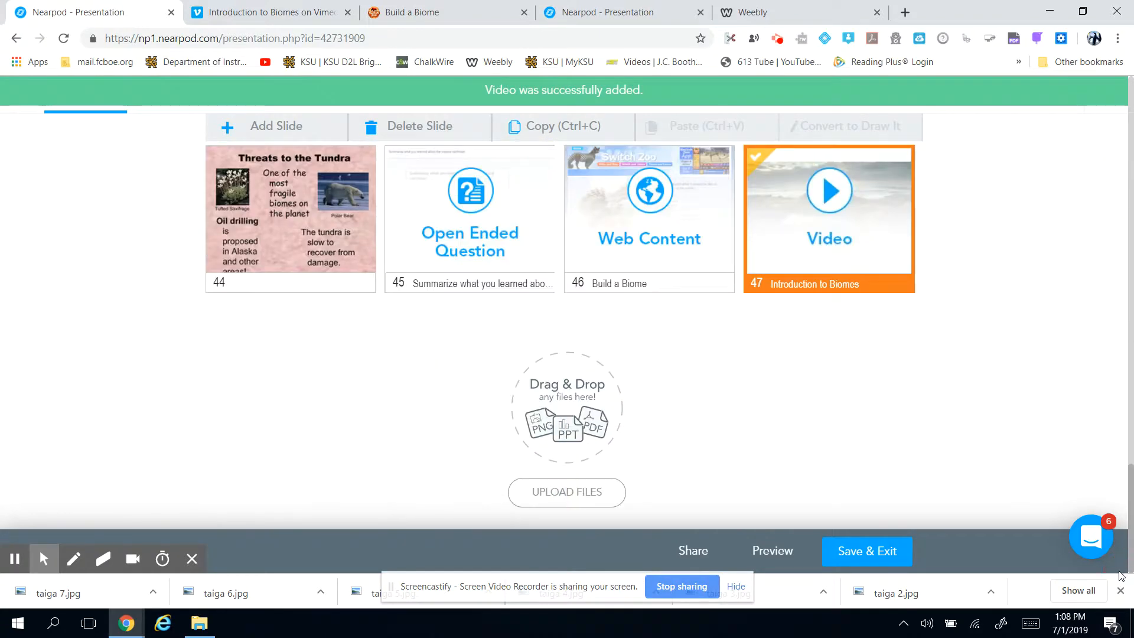
{"action": "left_click_drag", "start_coordinate": [823, 256], "coordinate": [646, 254]}
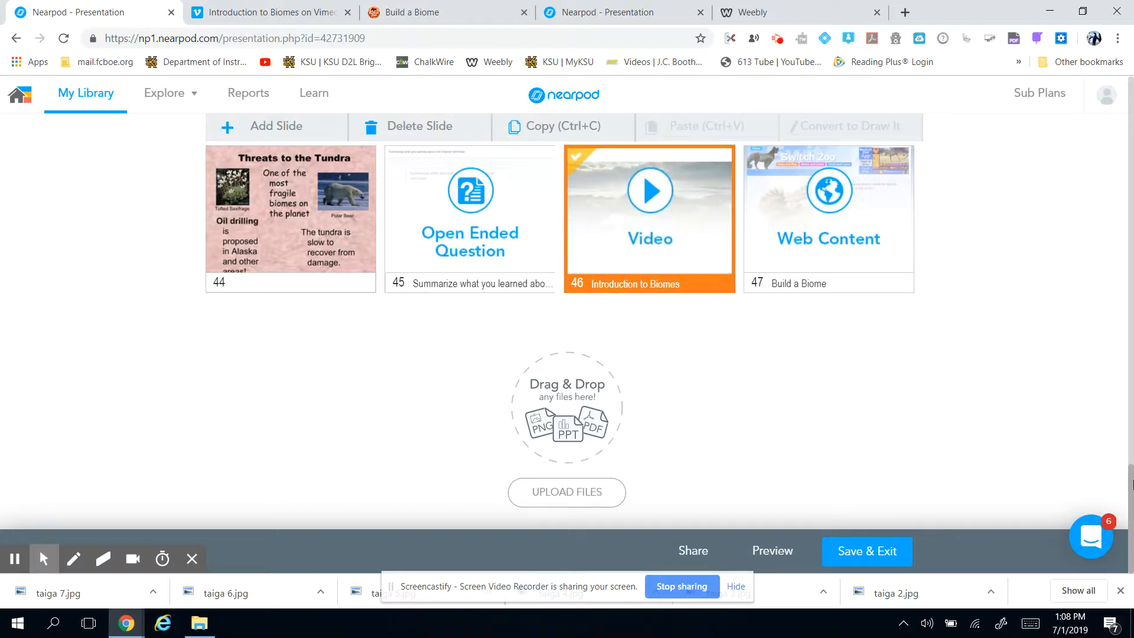
{"action": "scroll", "coordinate": [1131, 485], "scroll_direction": "up", "scroll_amount": 5}
{"action": "left_click", "coordinate": [660, 501]}
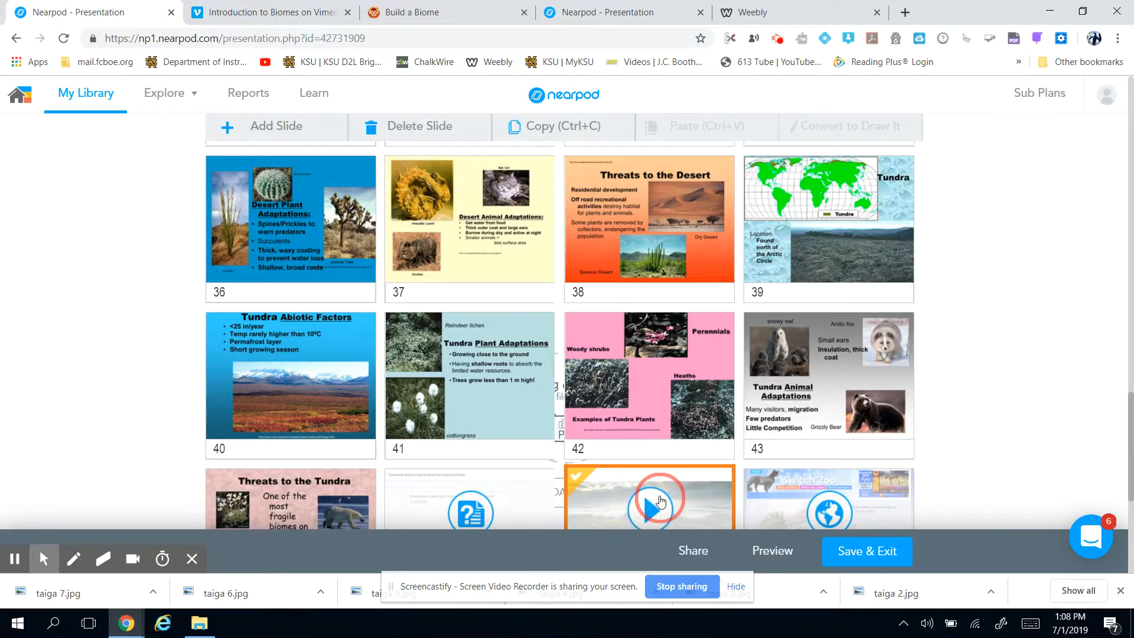
{"action": "left_click_drag", "start_coordinate": [660, 501], "coordinate": [656, 172]}
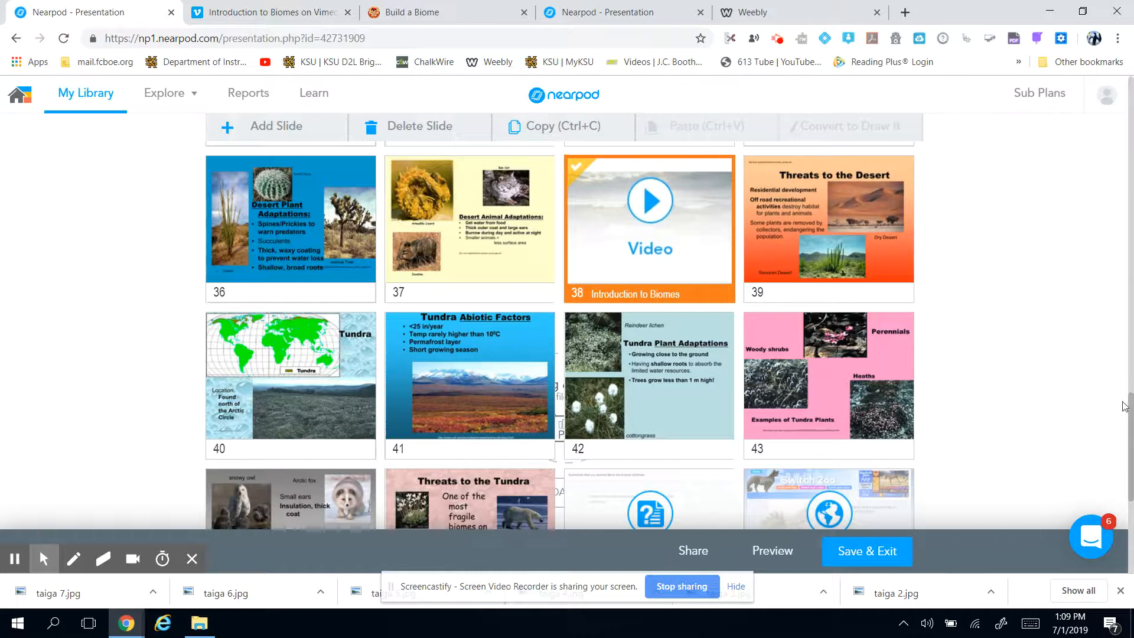
{"action": "scroll", "coordinate": [1132, 408], "scroll_direction": "up", "scroll_amount": 3}
{"action": "left_click_drag", "start_coordinate": [562, 355], "coordinate": [584, 188]}
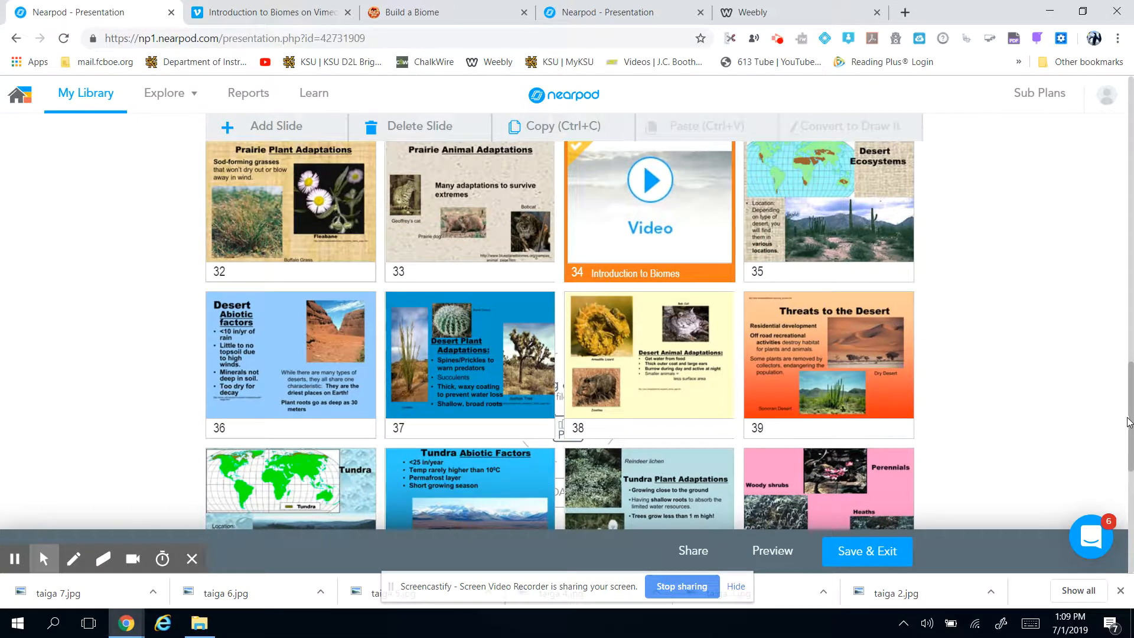
{"action": "left_click", "coordinate": [1113, 317]}
{"action": "scroll", "coordinate": [1132, 369], "scroll_direction": "up", "scroll_amount": 5}
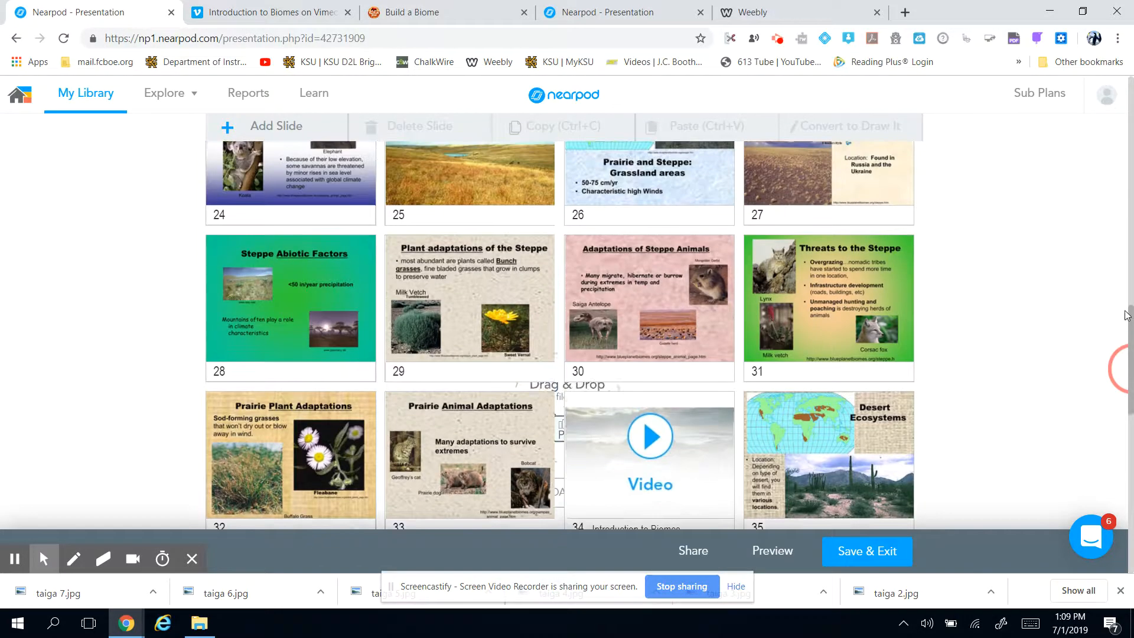
{"action": "left_click_drag", "start_coordinate": [649, 449], "coordinate": [632, 195]}
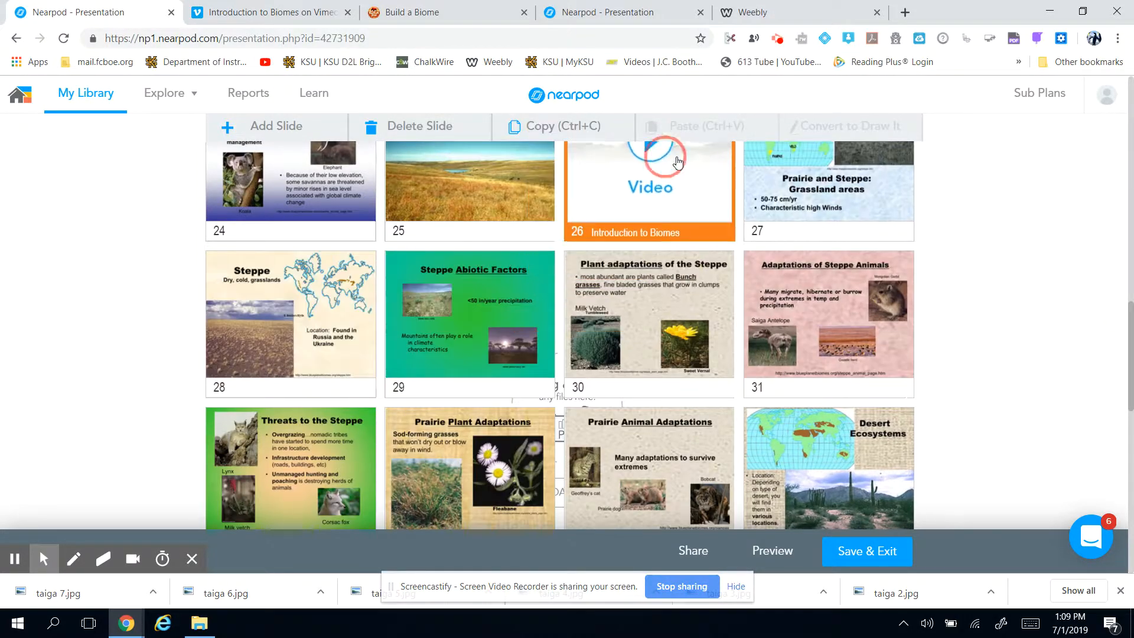
{"action": "left_click_drag", "start_coordinate": [1132, 359], "coordinate": [1121, 287]}
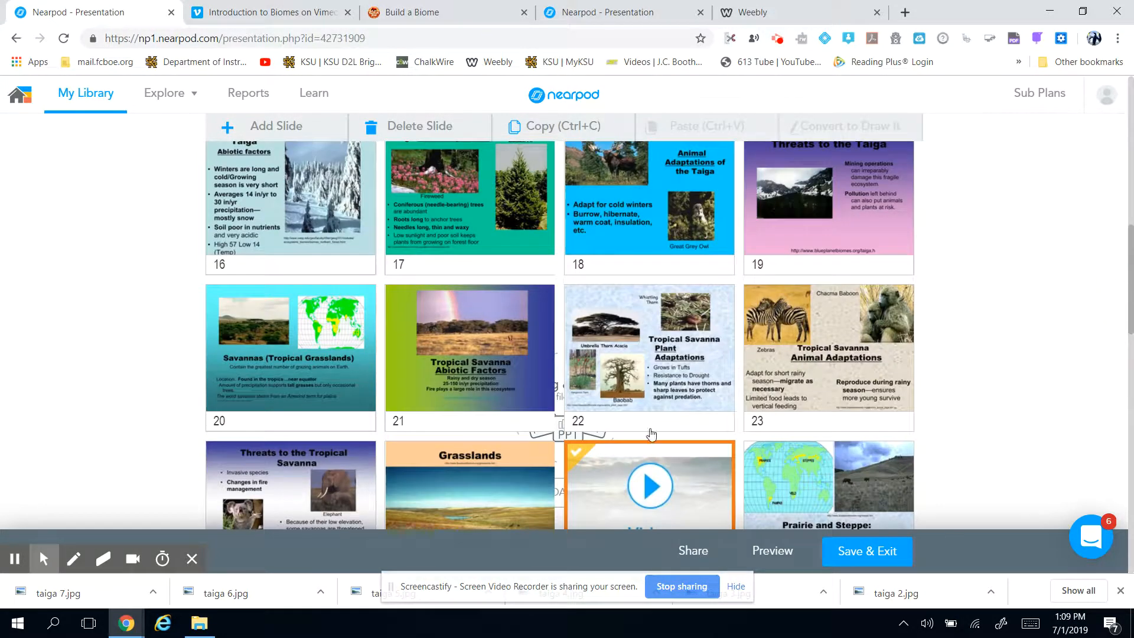
{"action": "left_click_drag", "start_coordinate": [599, 481], "coordinate": [600, 228]}
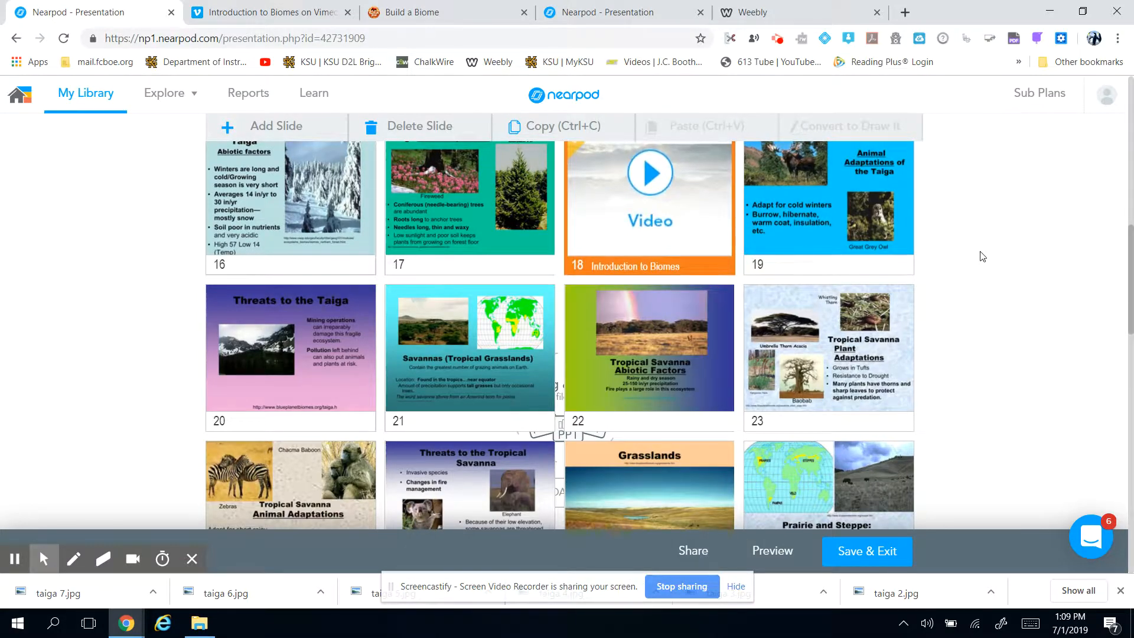
{"action": "left_click_drag", "start_coordinate": [1131, 309], "coordinate": [1130, 240]}
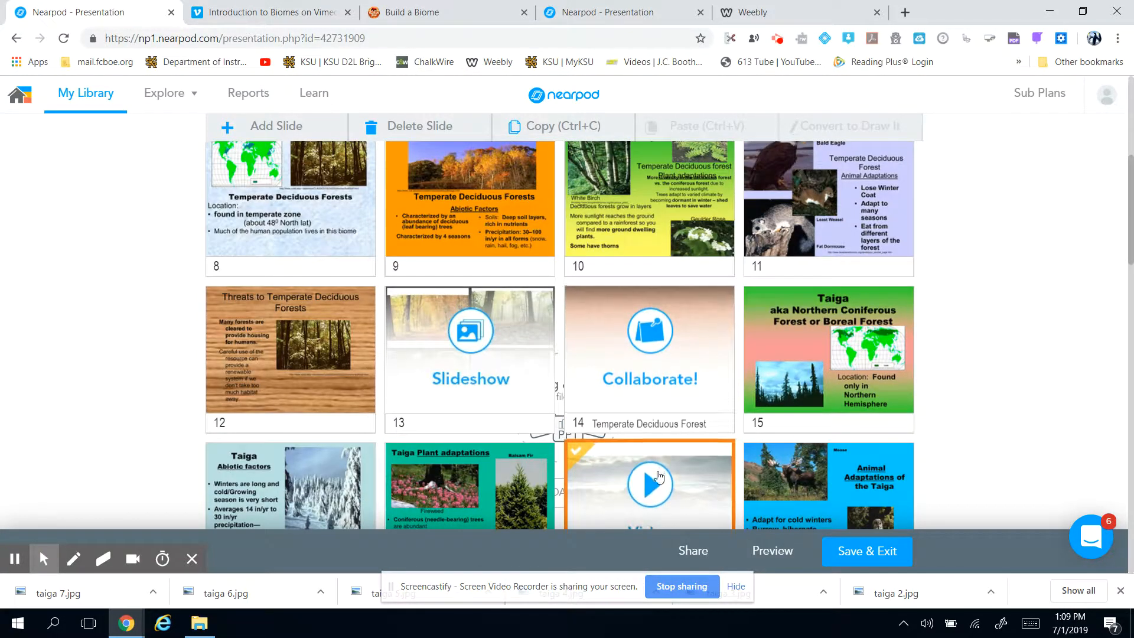
{"action": "left_click_drag", "start_coordinate": [650, 472], "coordinate": [649, 138]}
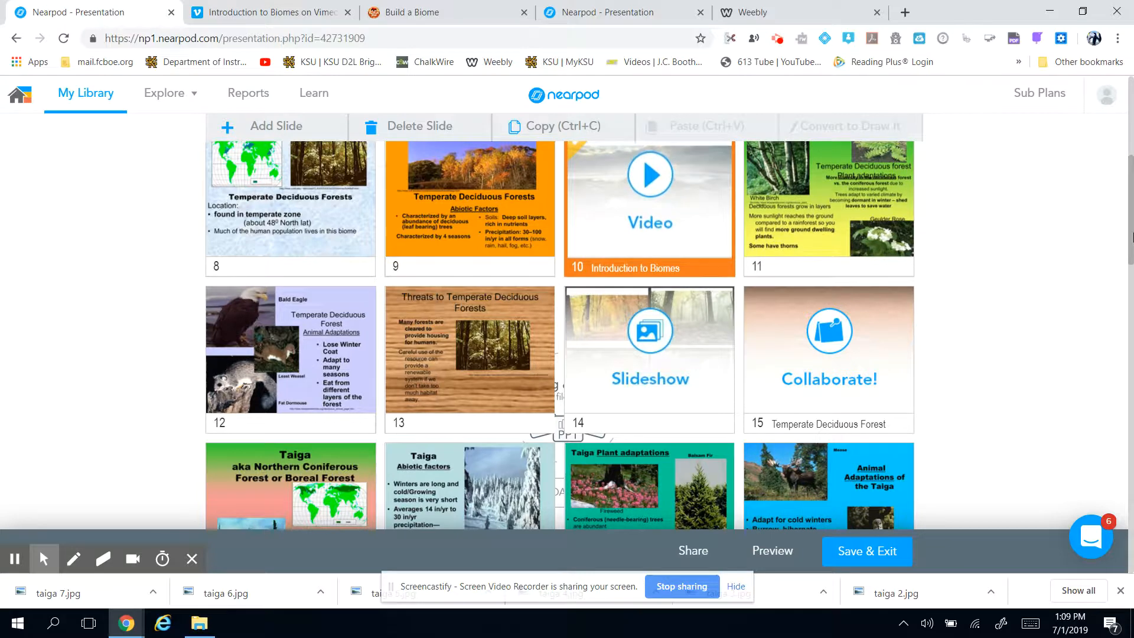
{"action": "left_click_drag", "start_coordinate": [1130, 233], "coordinate": [1130, 167]}
{"action": "left_click_drag", "start_coordinate": [653, 460], "coordinate": [689, 167]}
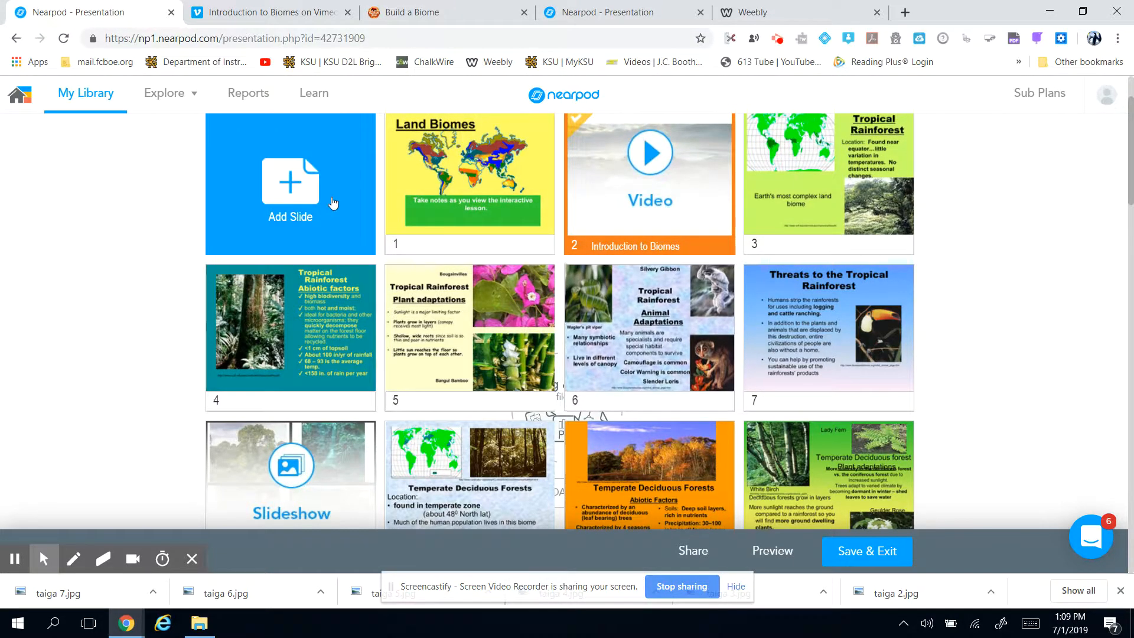
Look through the available content types for a new slide and start a slideshow
{"action": "left_click", "coordinate": [282, 180]}
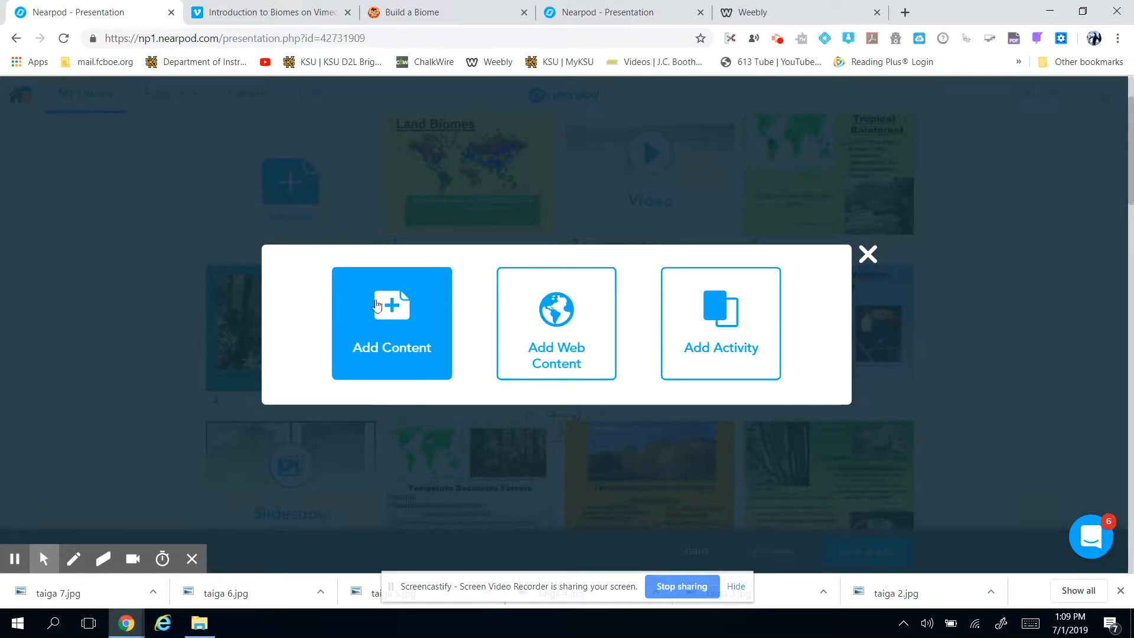
{"action": "left_click", "coordinate": [400, 314]}
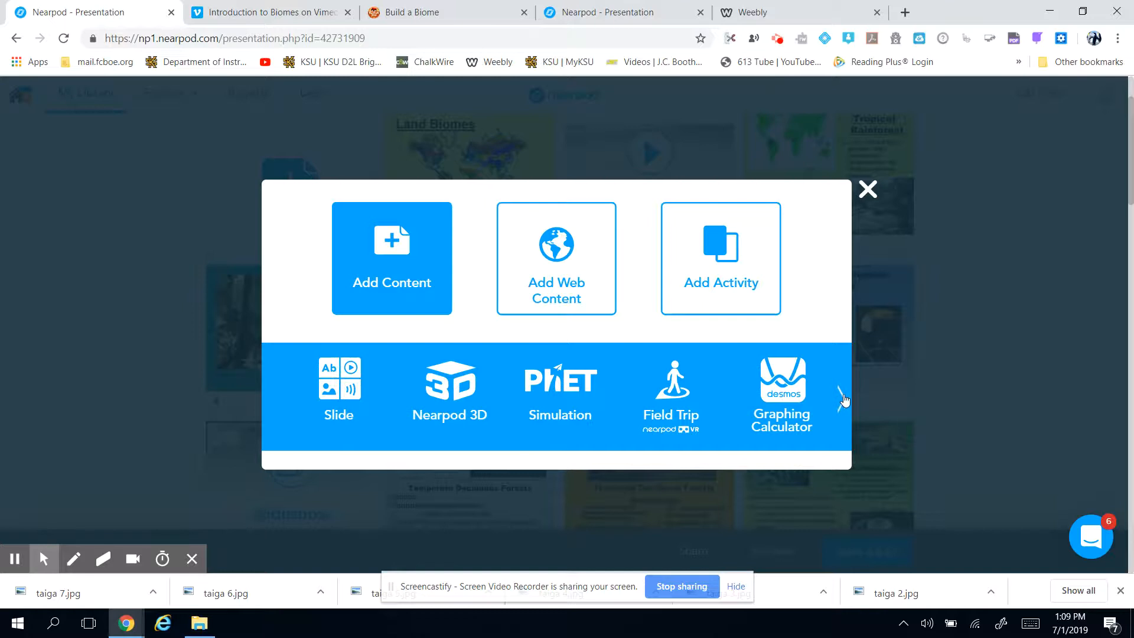
{"action": "left_click", "coordinate": [842, 402]}
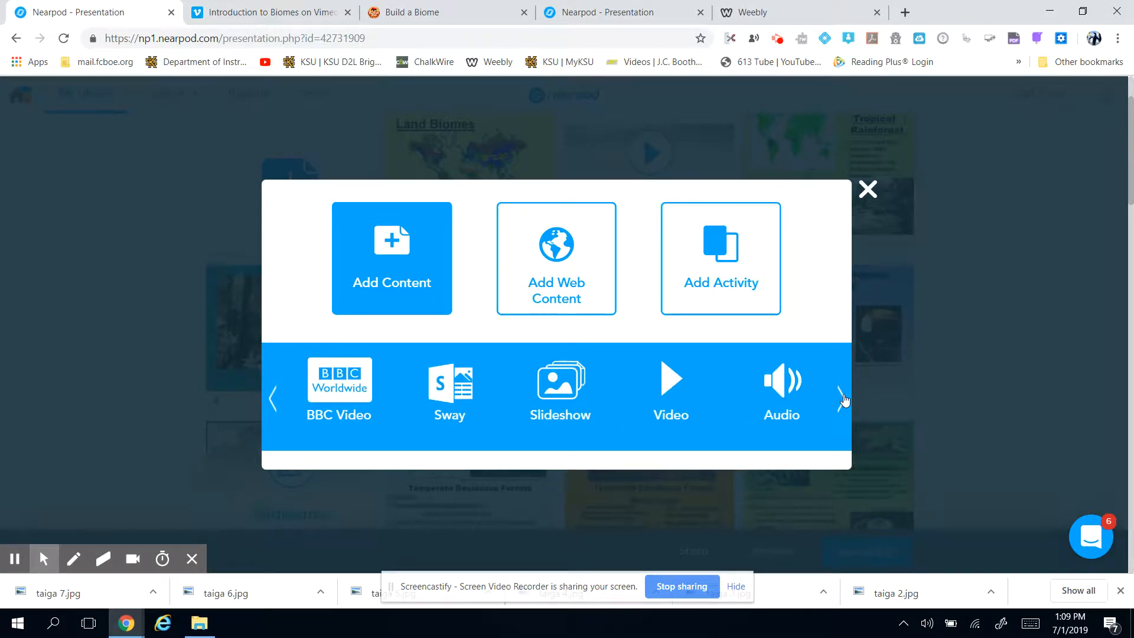
{"action": "left_click", "coordinate": [842, 400]}
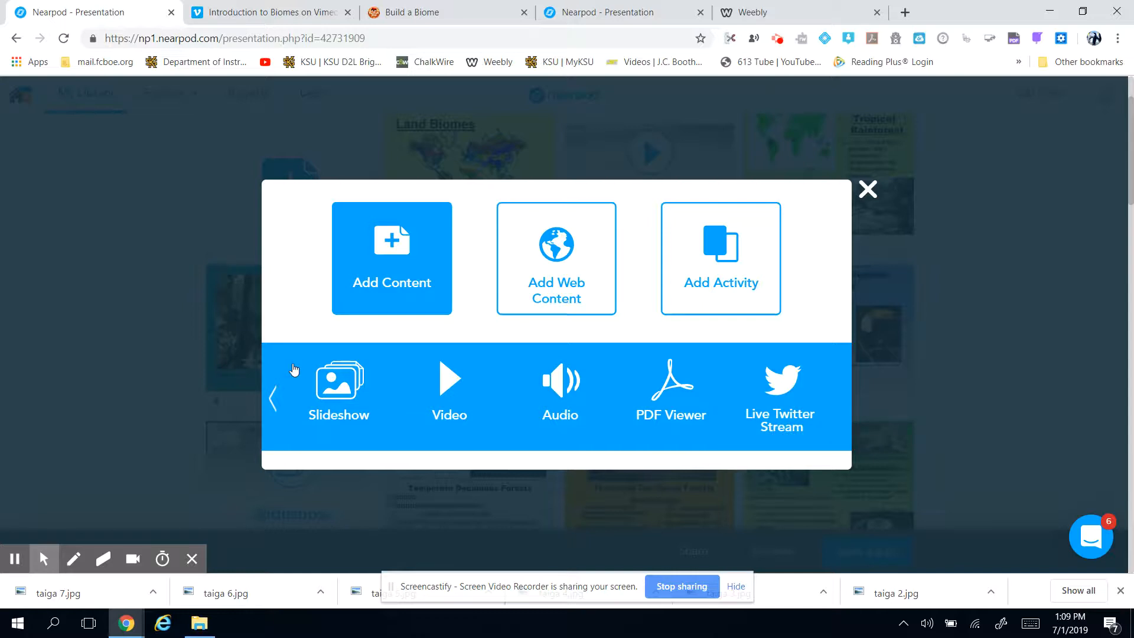
{"action": "left_click", "coordinate": [273, 401]}
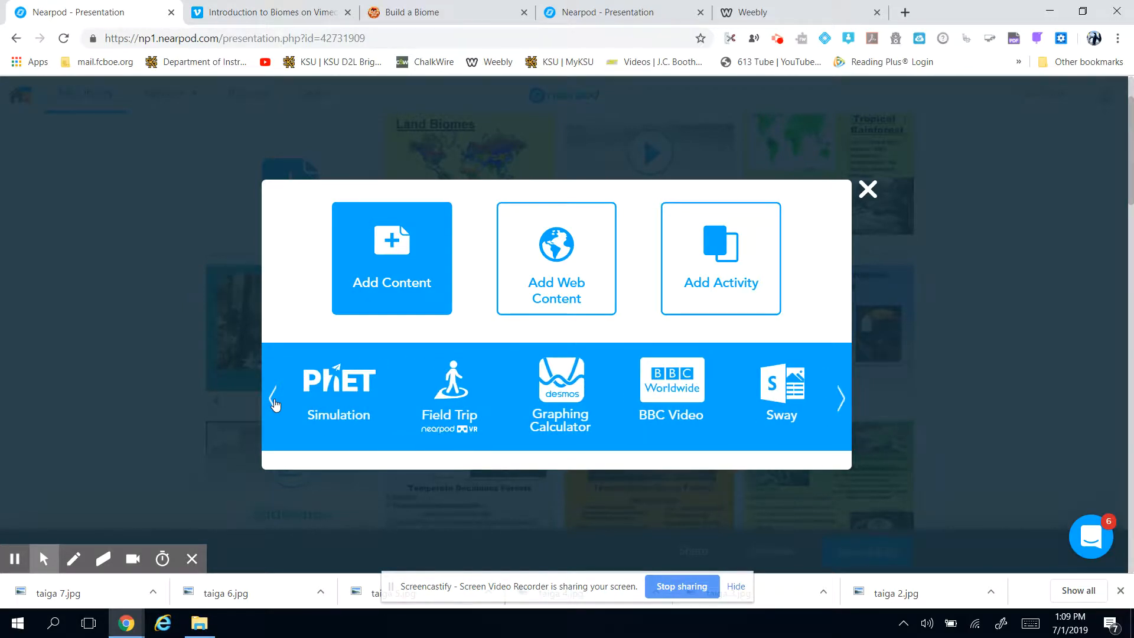
{"action": "left_click", "coordinate": [841, 402]}
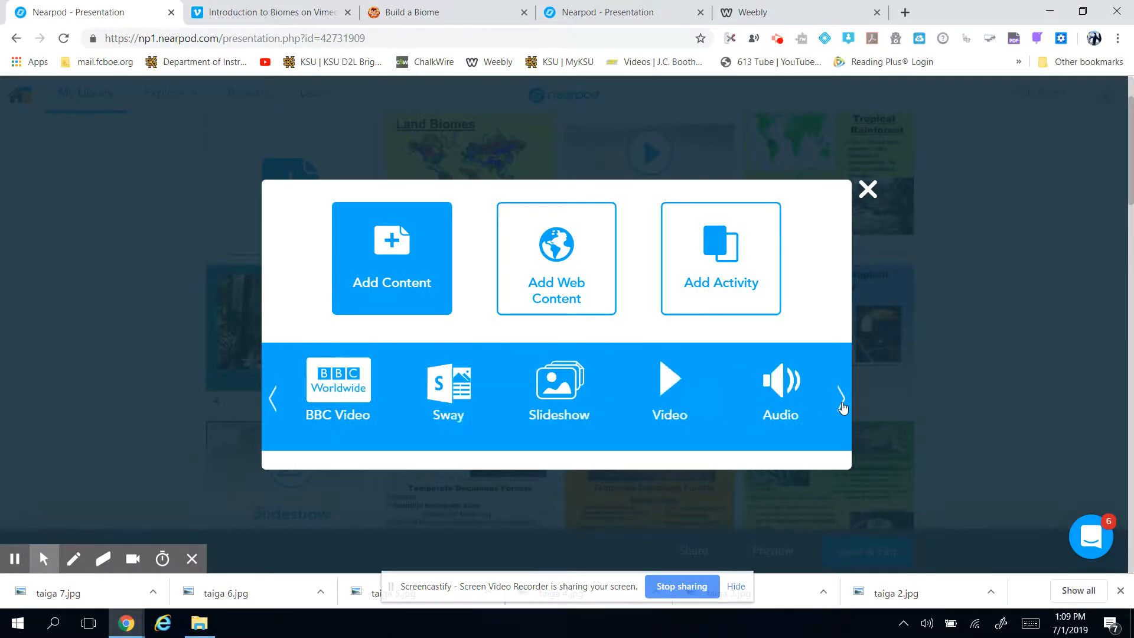
{"action": "left_click", "coordinate": [841, 402]}
{"action": "left_click", "coordinate": [351, 378]}
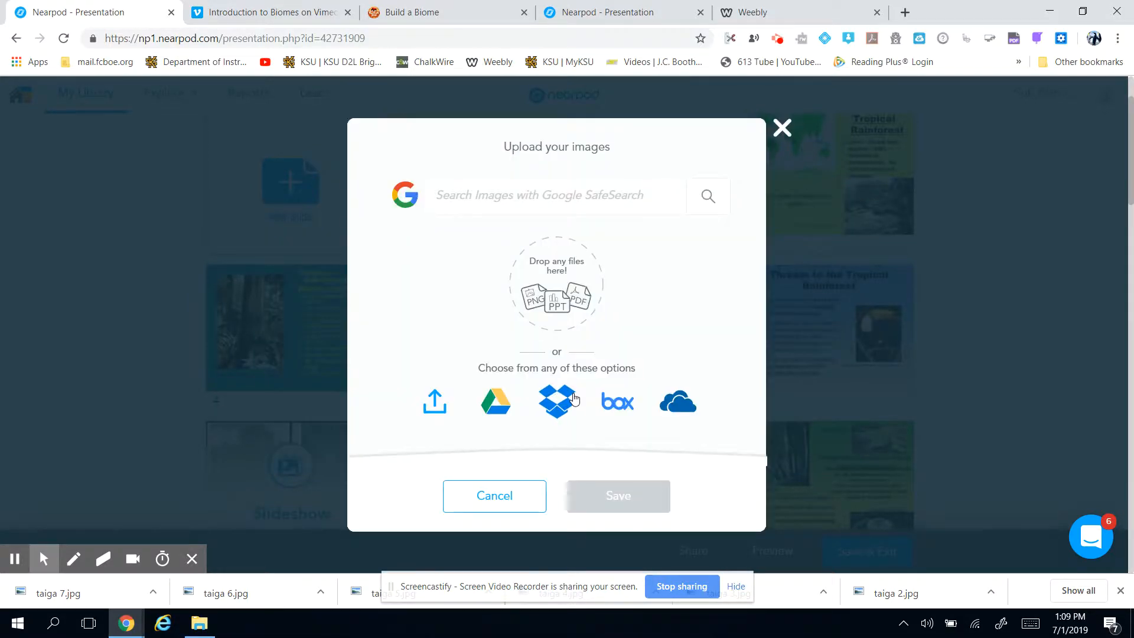
Upload "biomes infographic.jpg" from the Nearpod Lesson Biomes folder and save it as a slideshow in the lesson
{"action": "left_click", "coordinate": [438, 407]}
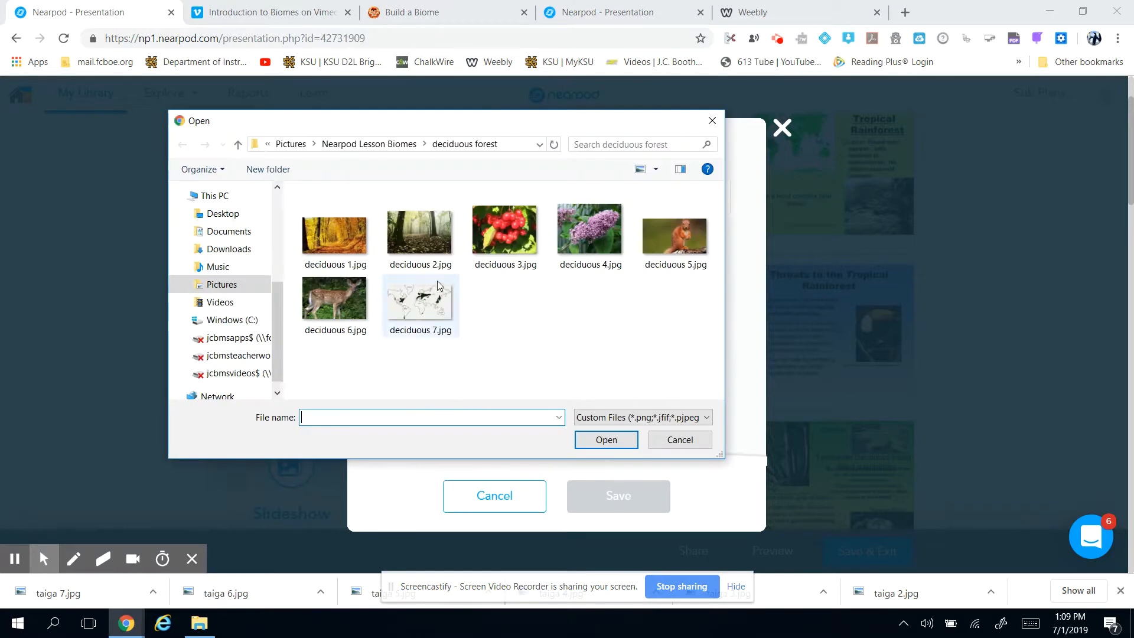
{"action": "left_click", "coordinate": [371, 144]}
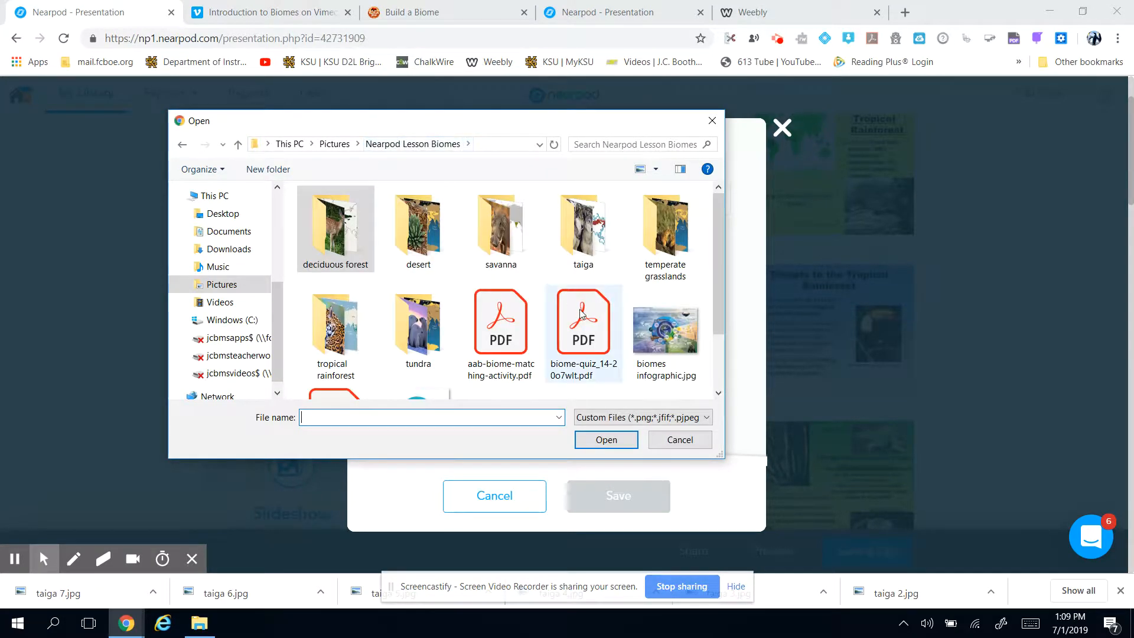
{"action": "left_click_drag", "start_coordinate": [718, 253], "coordinate": [720, 307]}
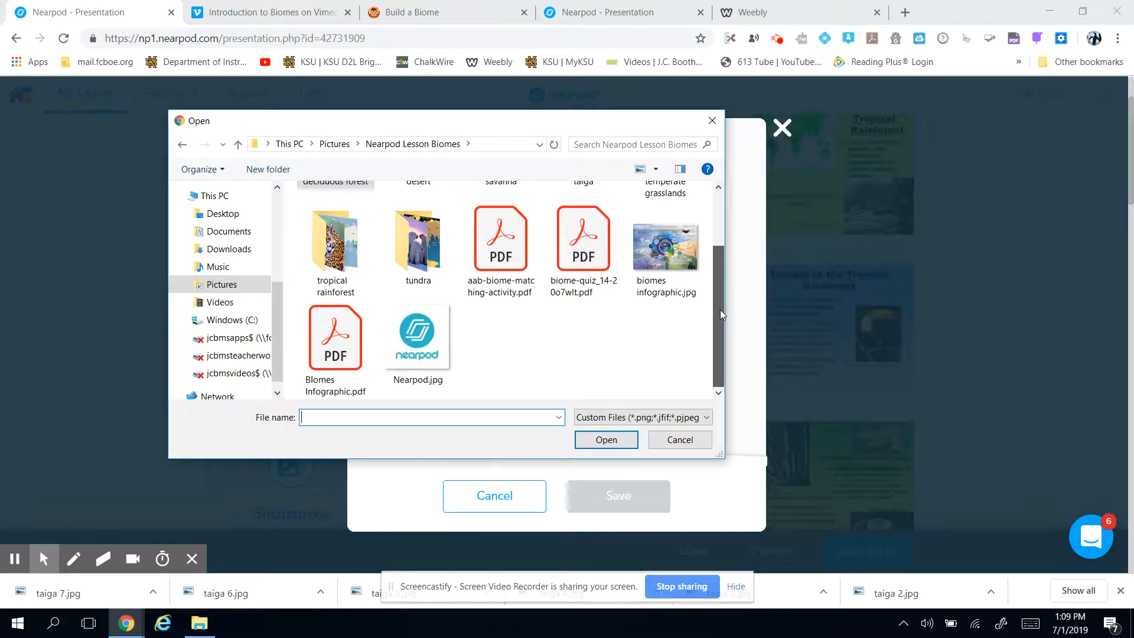
{"action": "double_click", "coordinate": [665, 263]}
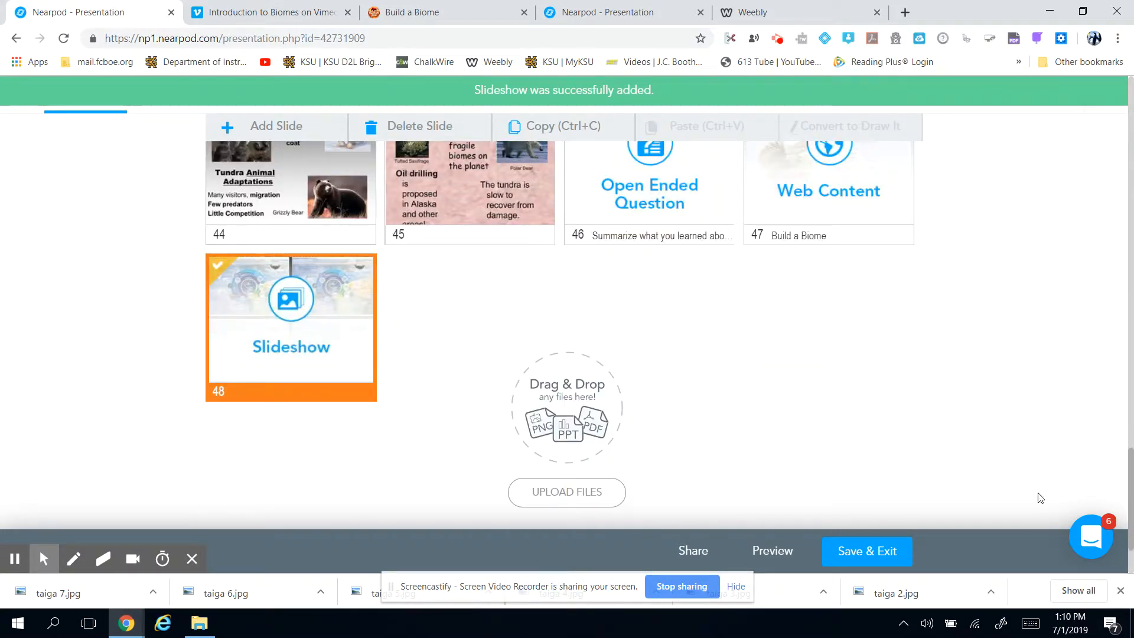
Check the image inside the new slideshow, and move the slideshow directly ahead of the Build a Biome web content
{"action": "left_click", "coordinate": [285, 303]}
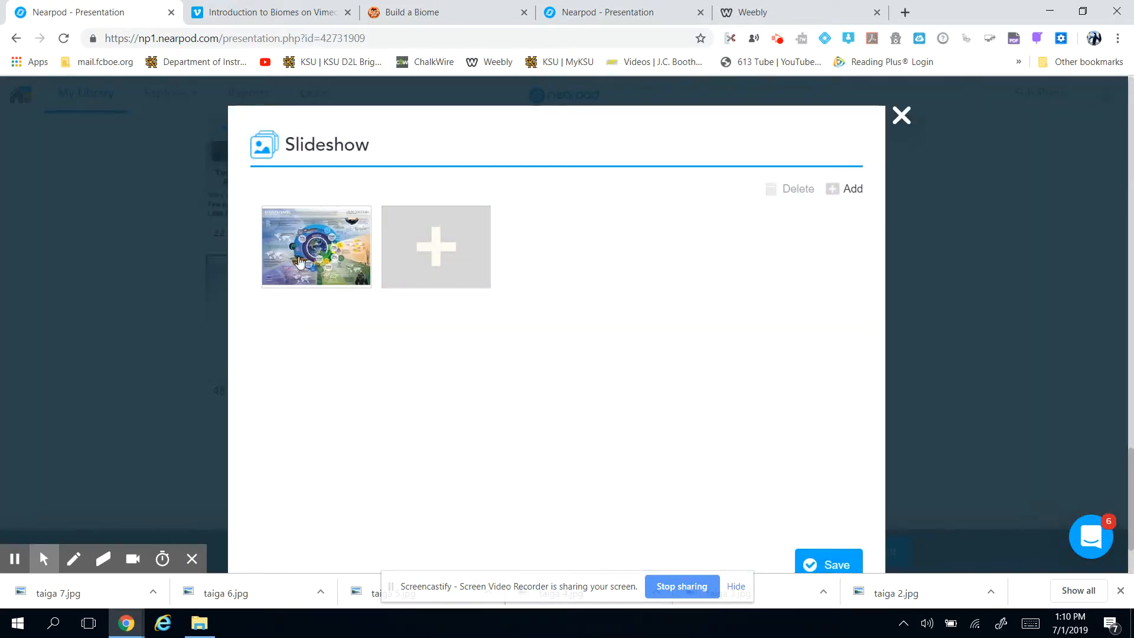
{"action": "left_click", "coordinate": [907, 118]}
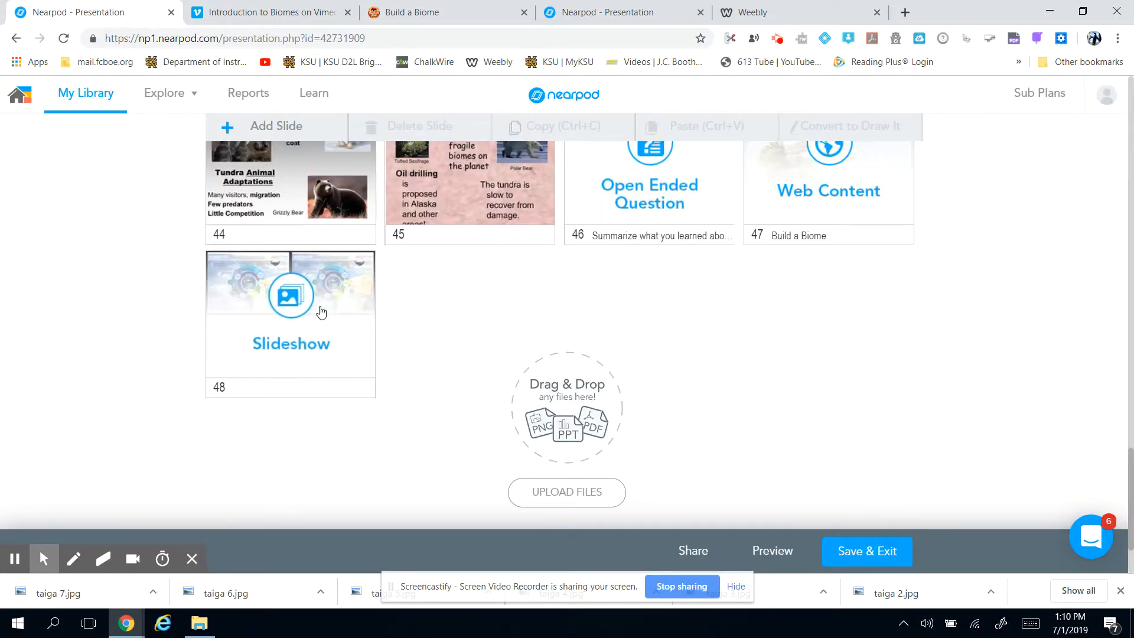
{"action": "left_click_drag", "start_coordinate": [285, 305], "coordinate": [839, 172]}
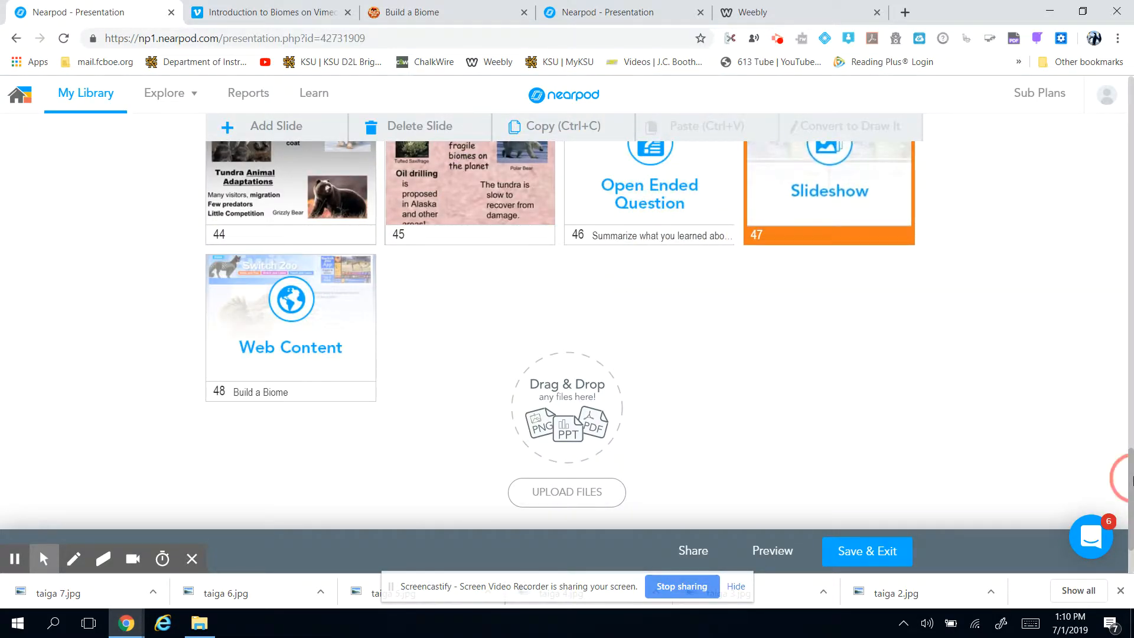
{"action": "left_click_drag", "start_coordinate": [1133, 481], "coordinate": [1123, 82]}
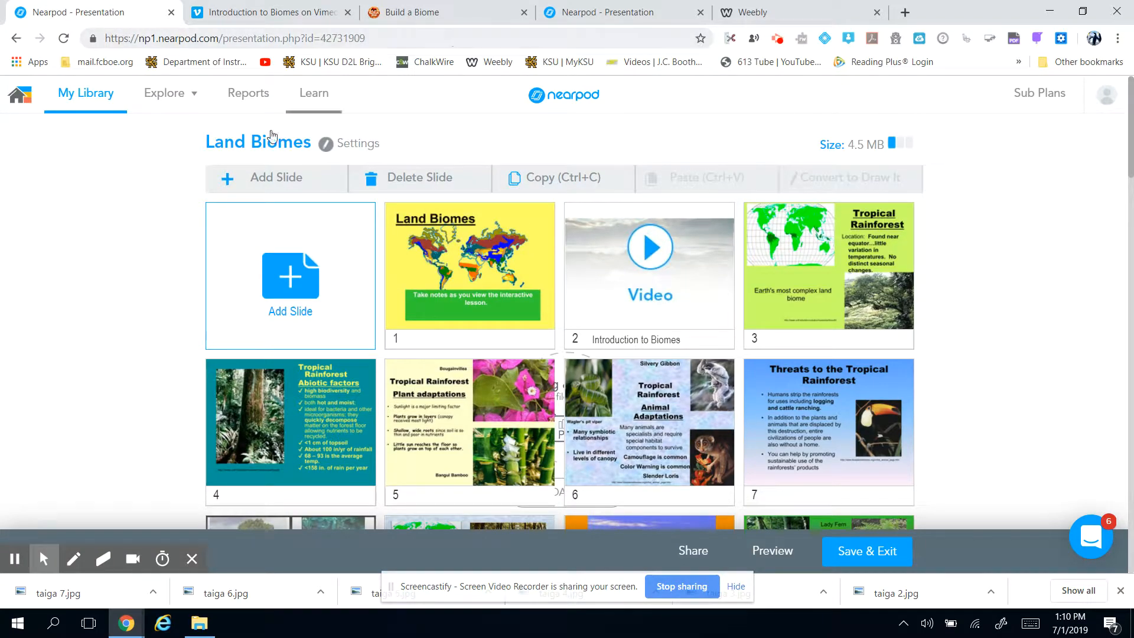
{"action": "left_click", "coordinate": [268, 180]}
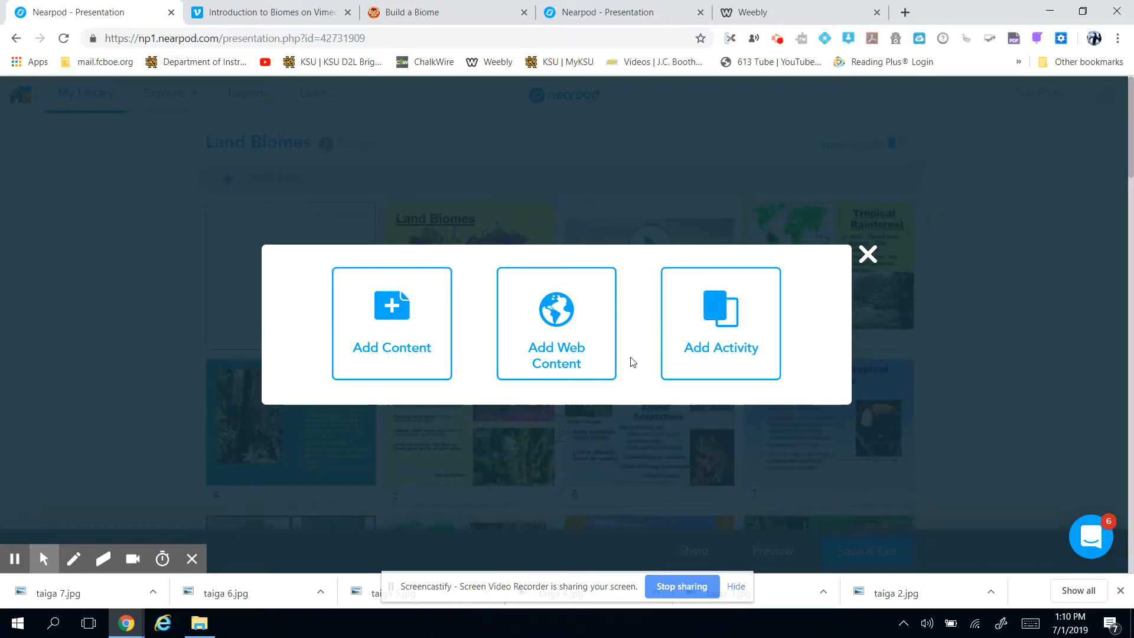
{"action": "left_click", "coordinate": [390, 328]}
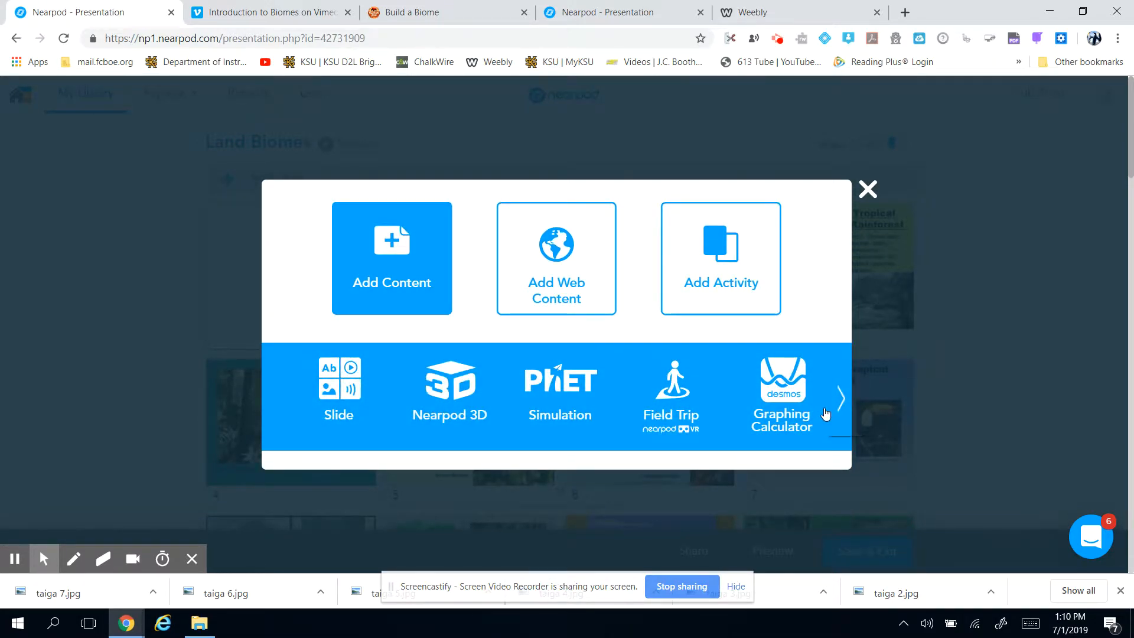
{"action": "left_click", "coordinate": [824, 414]}
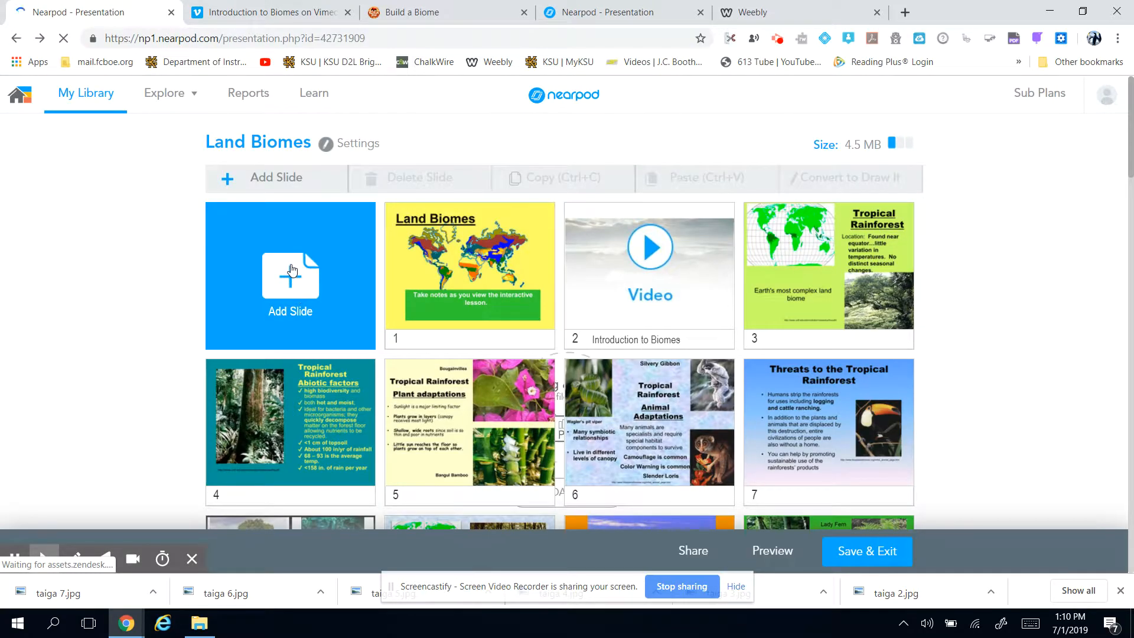
Add a PDF Viewer slide to the lesson with the file "aab-biome-matching-activity.pdf"
{"action": "left_click", "coordinate": [292, 271]}
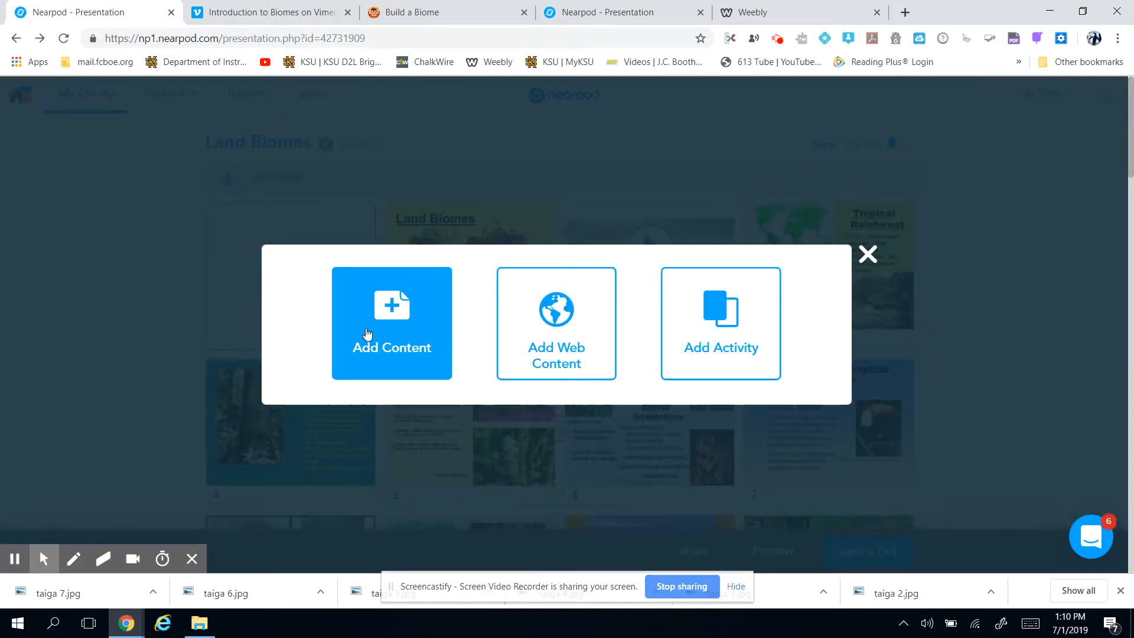
{"action": "left_click", "coordinate": [389, 319]}
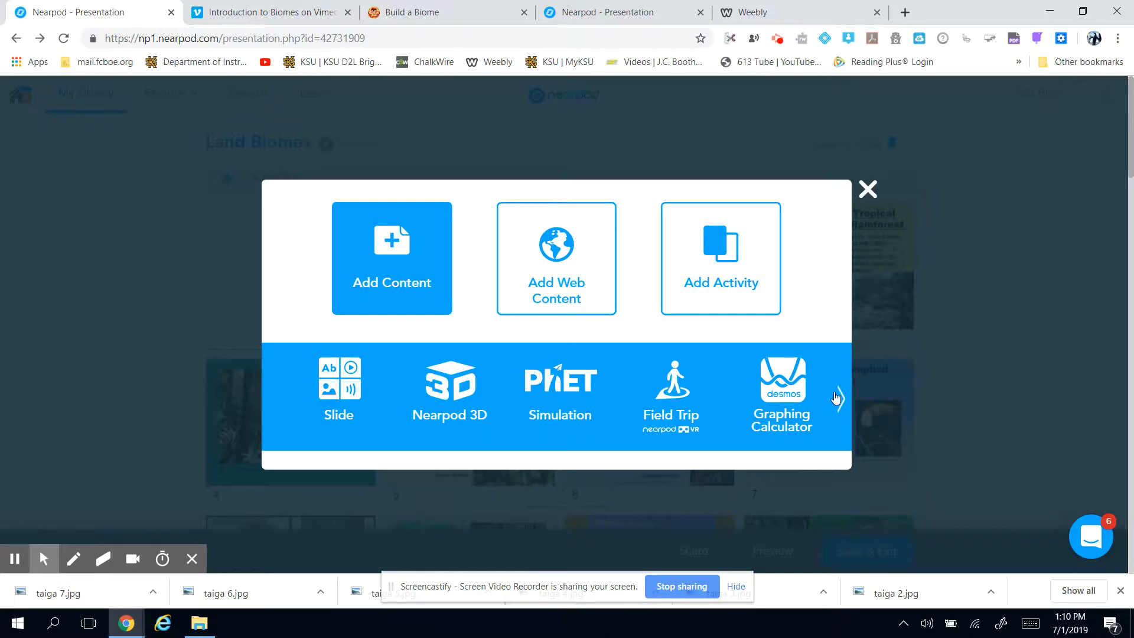
{"action": "left_click", "coordinate": [838, 398]}
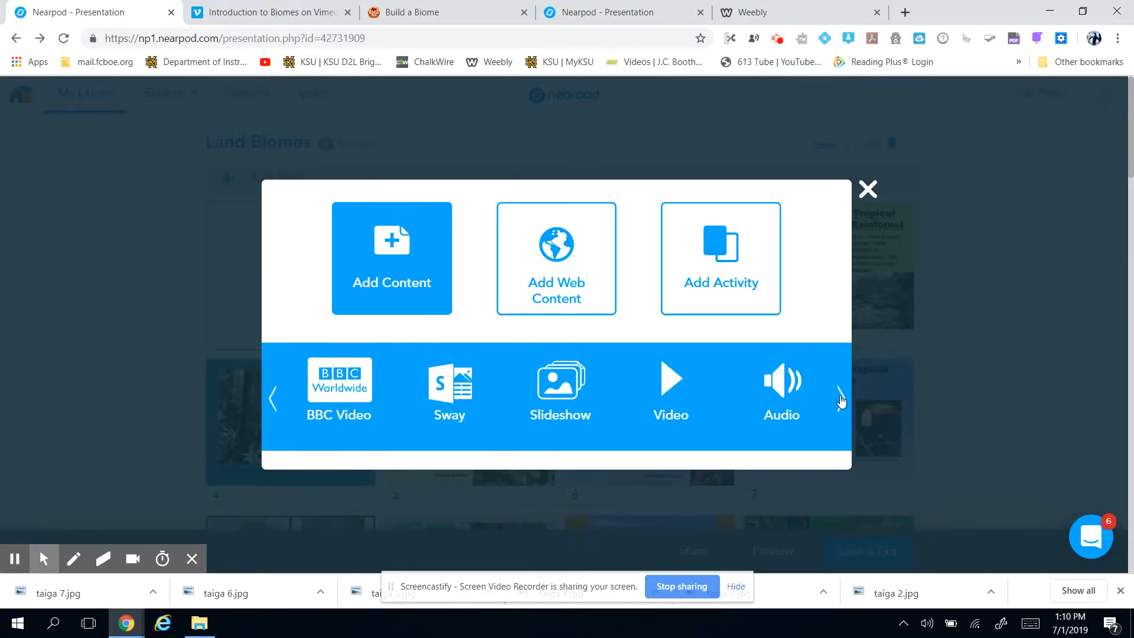
{"action": "left_click", "coordinate": [840, 400]}
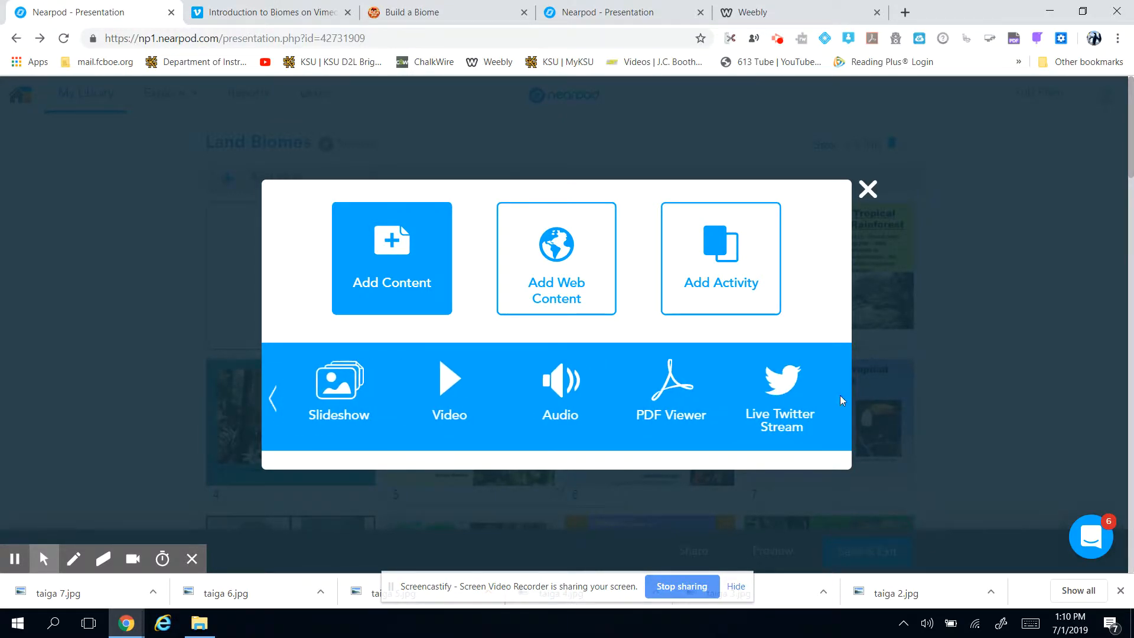
{"action": "left_click", "coordinate": [676, 391]}
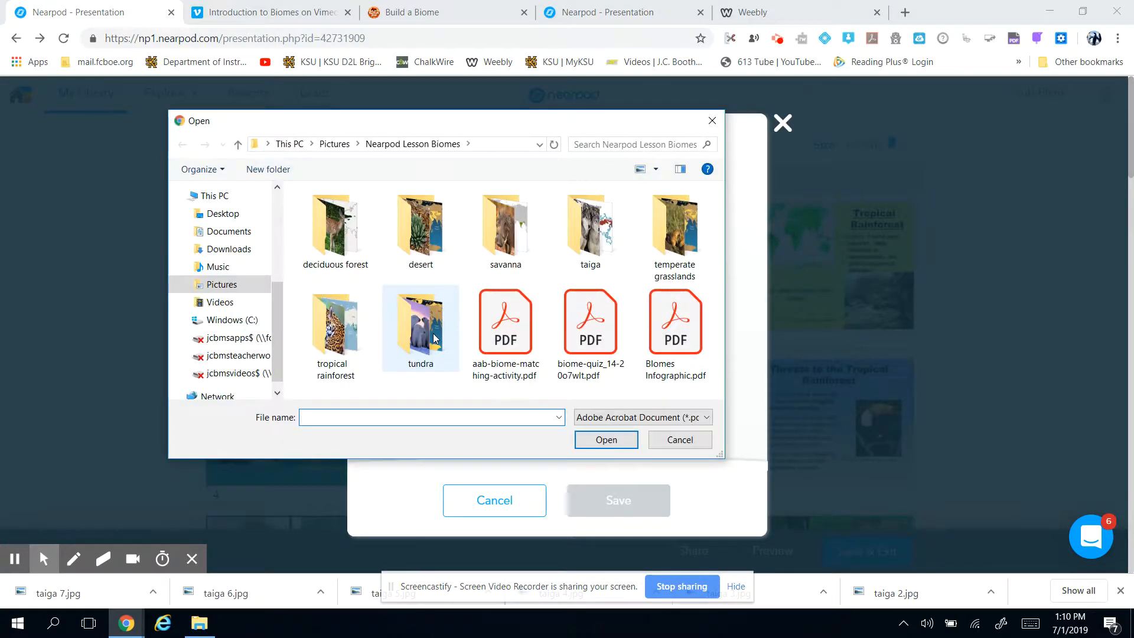
{"action": "double_click", "coordinate": [514, 329]}
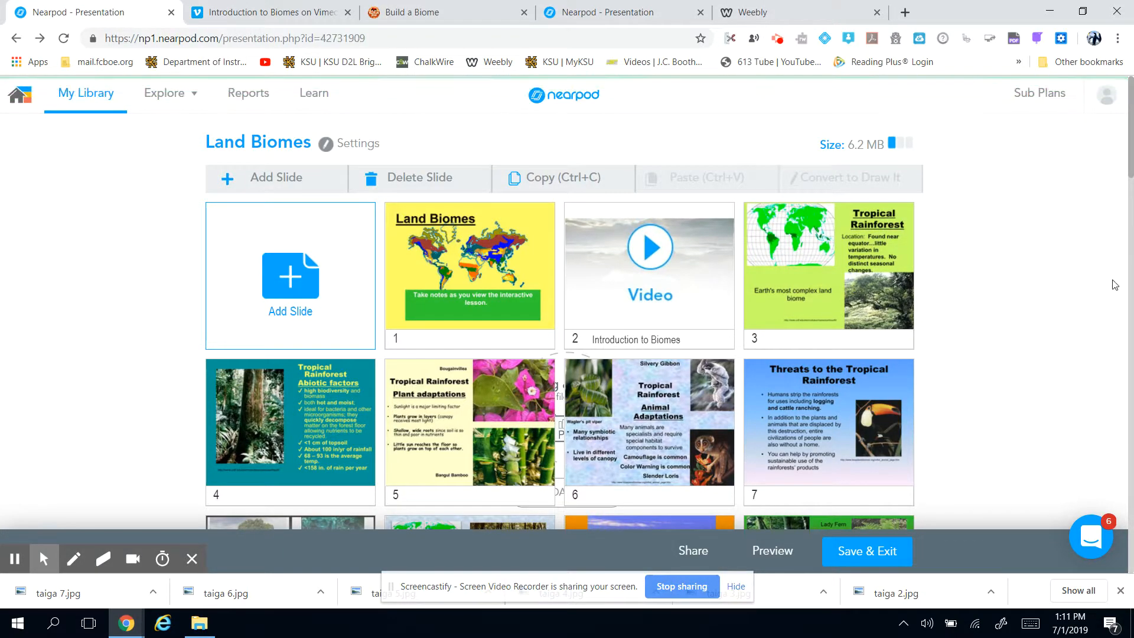
Move the matching activity PDF ahead of the Build a Biome slide, and return it to the end of the lesson
{"action": "left_click_drag", "start_coordinate": [1133, 152], "coordinate": [1131, 512]}
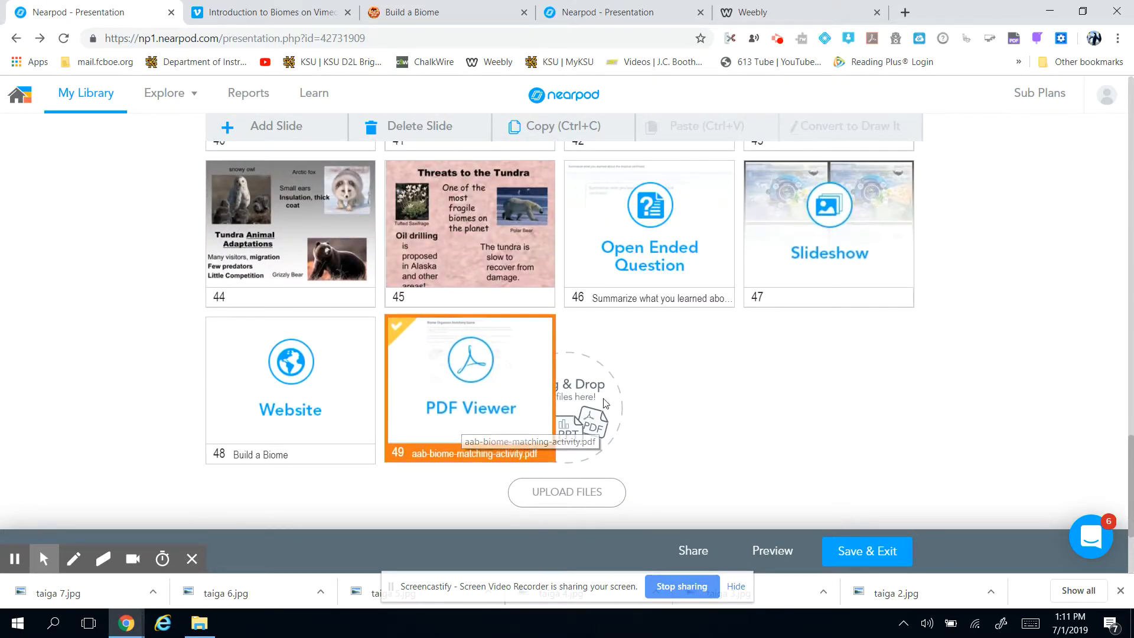
{"action": "left_click_drag", "start_coordinate": [466, 424], "coordinate": [628, 395]}
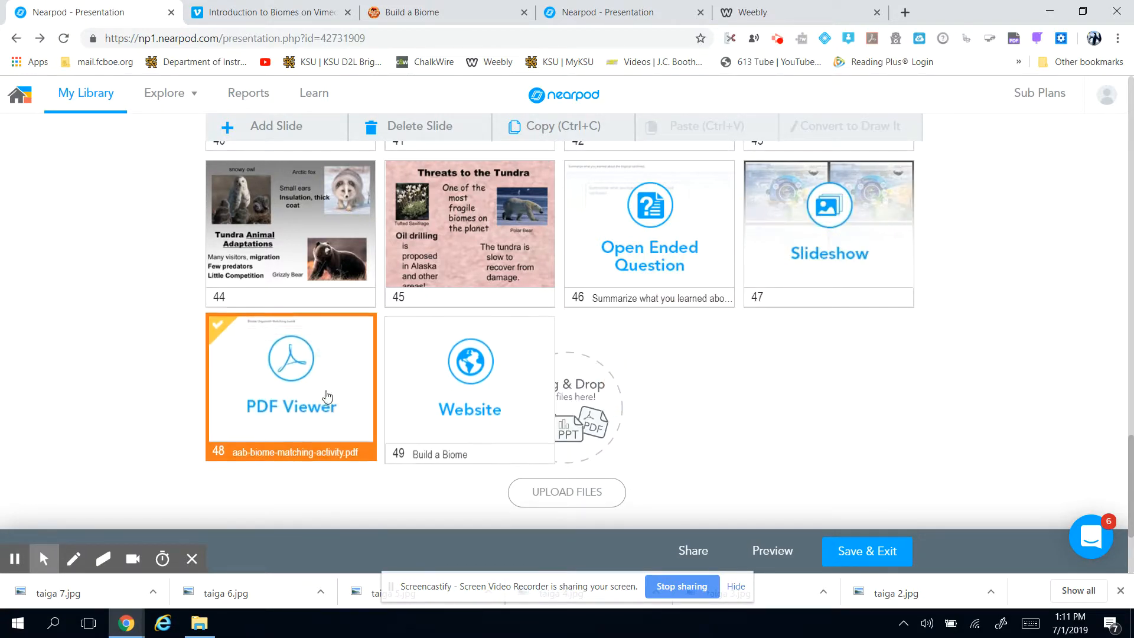
{"action": "left_click_drag", "start_coordinate": [320, 384], "coordinate": [468, 358]}
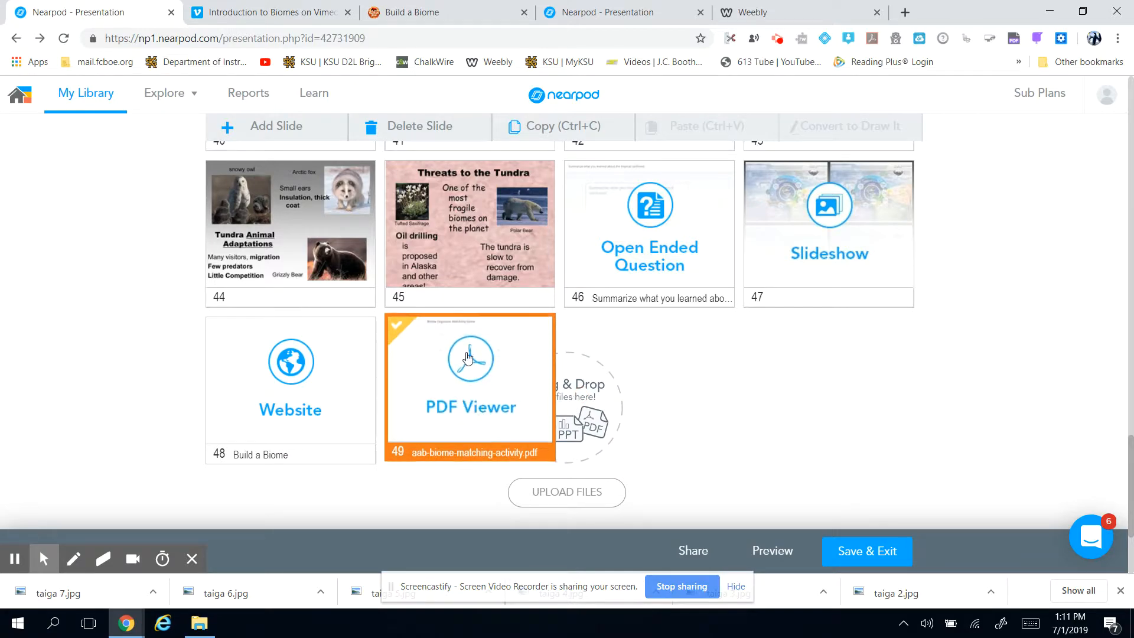
View the matching activity document in the PDF Viewer slide and close it without changes
{"action": "left_click", "coordinate": [506, 370]}
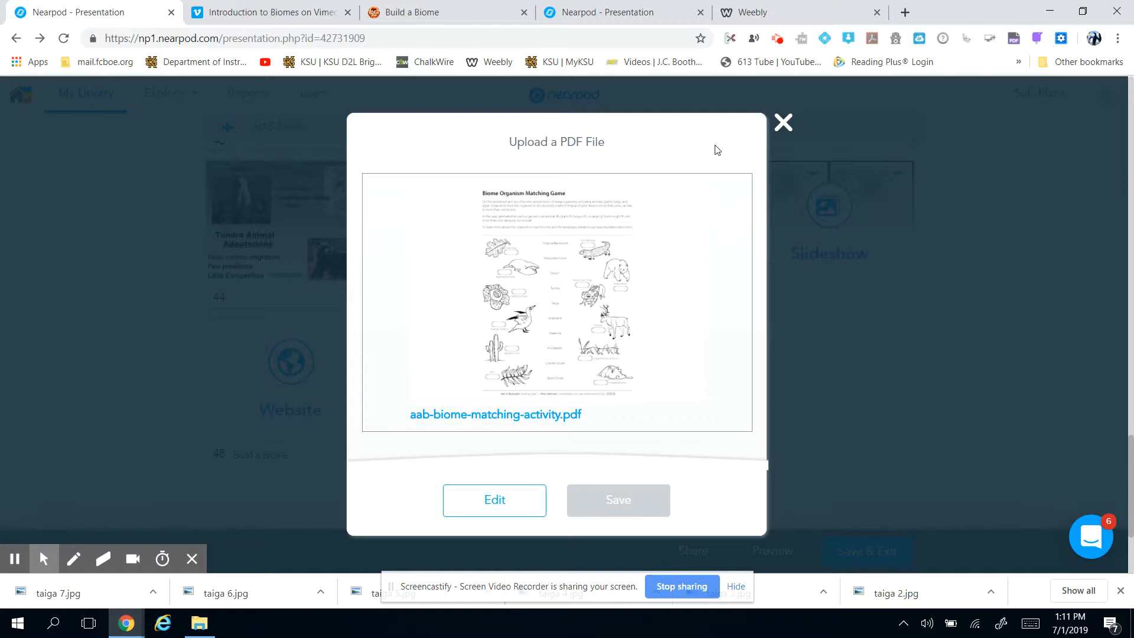
{"action": "left_click", "coordinate": [784, 123]}
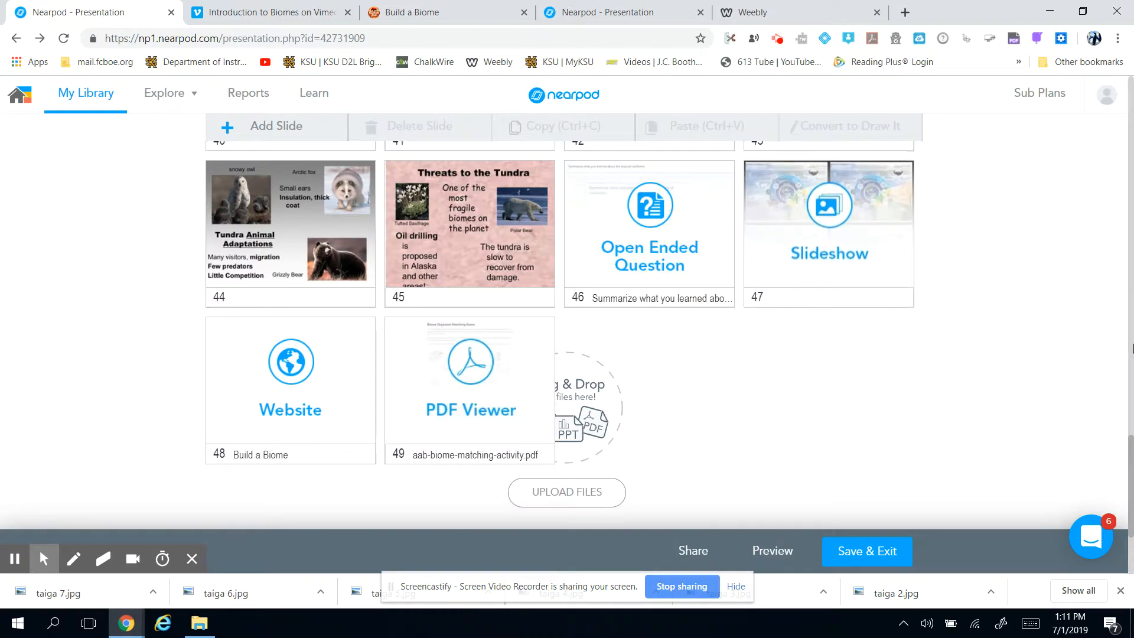
Create a Draw It activity with the instructions "Draw an animal from the desert biome."
{"action": "left_click_drag", "start_coordinate": [1132, 455], "coordinate": [1132, 57]}
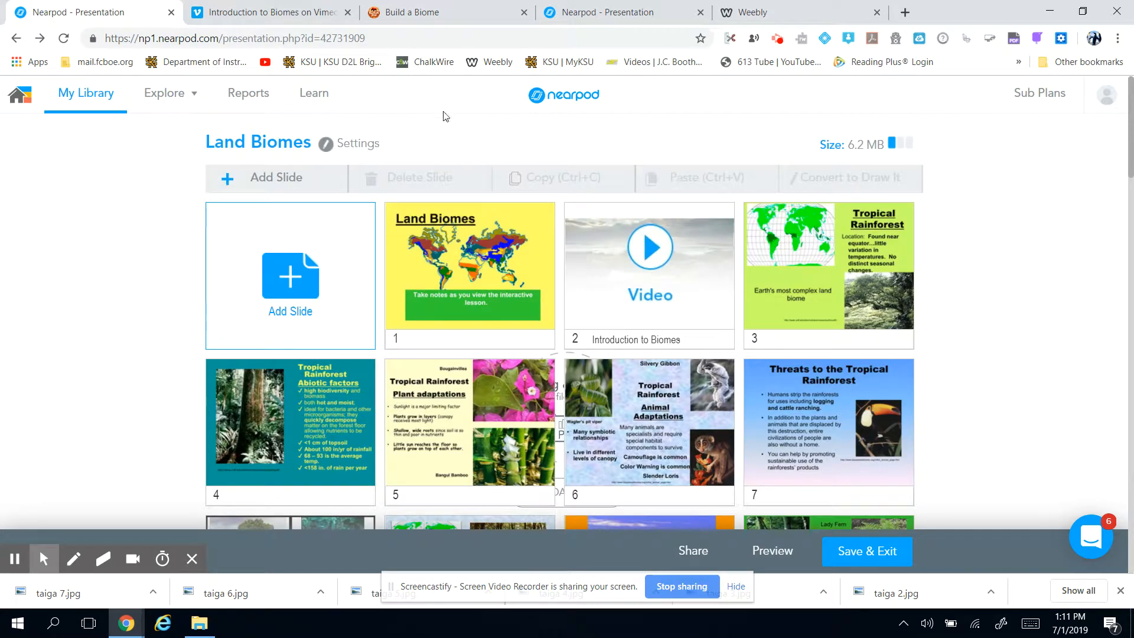
{"action": "left_click", "coordinate": [280, 184]}
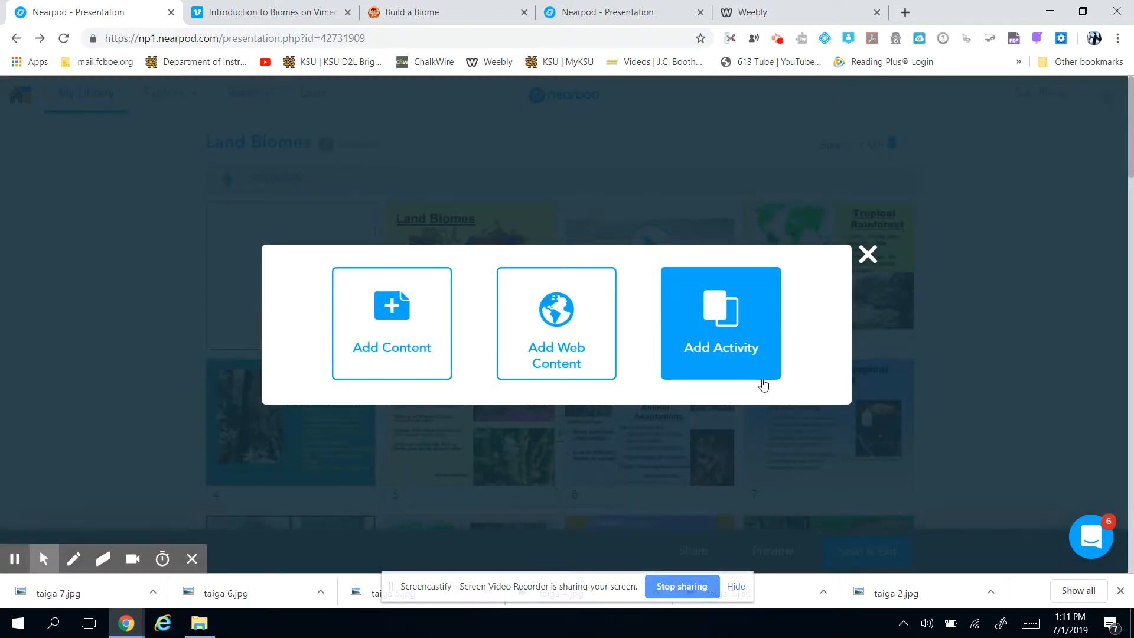
{"action": "left_click", "coordinate": [730, 319]}
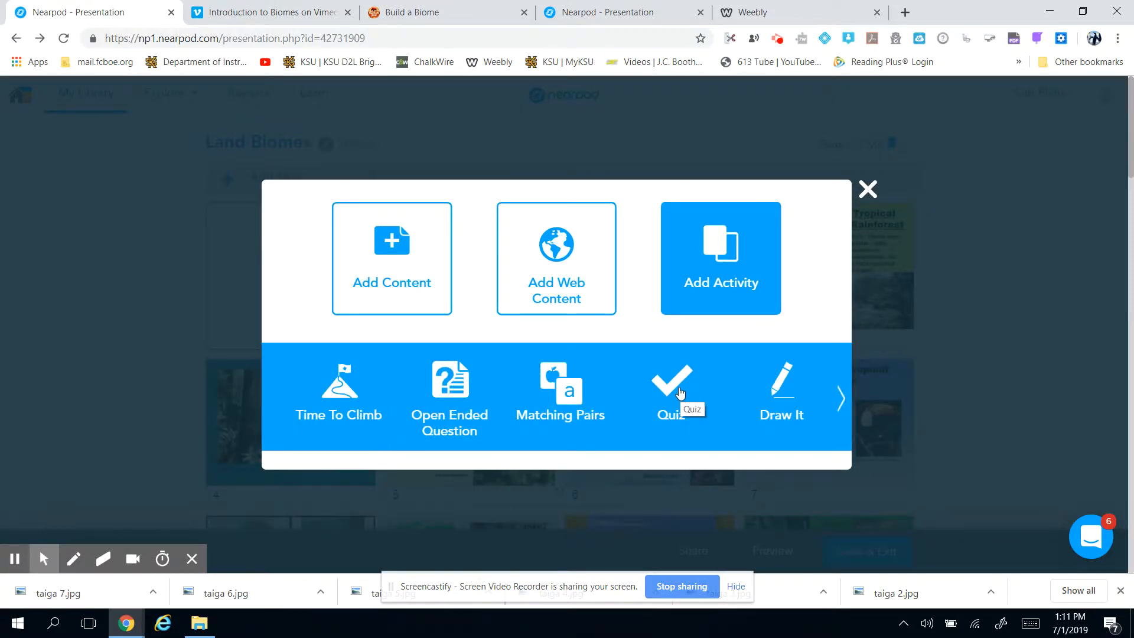
{"action": "left_click", "coordinate": [840, 396]}
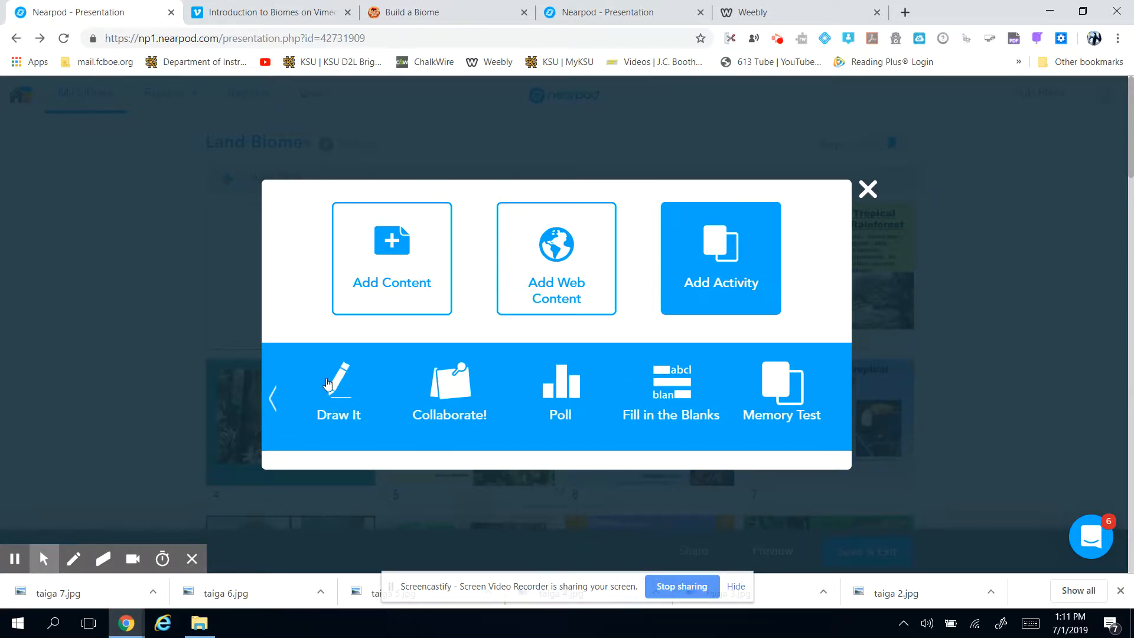
{"action": "left_click", "coordinate": [338, 390]}
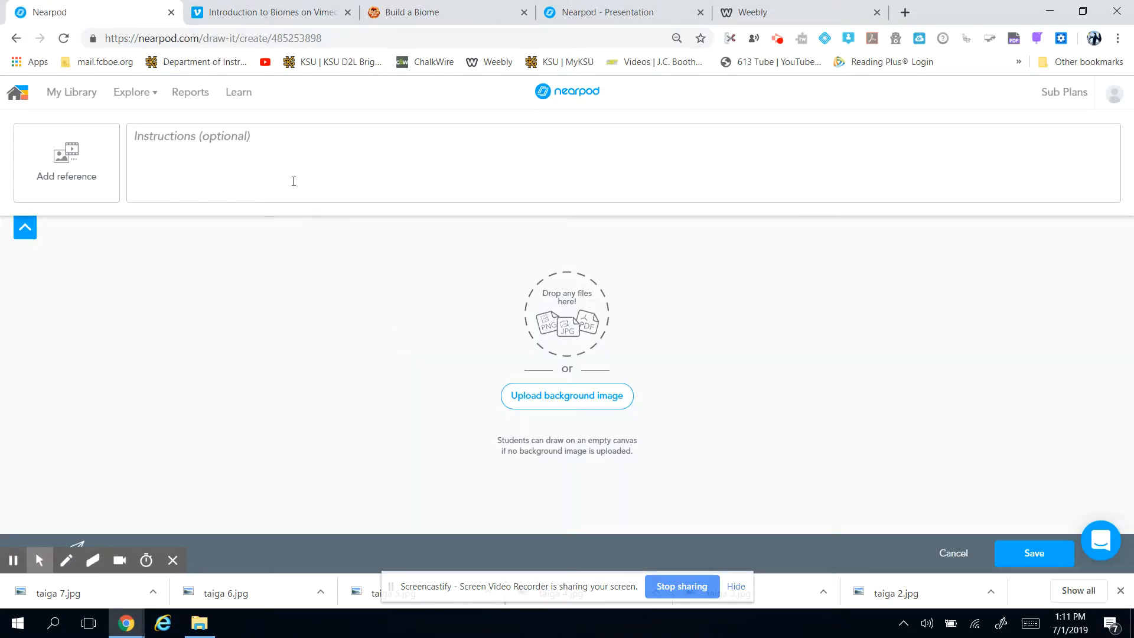
{"action": "left_click", "coordinate": [225, 153]}
{"action": "type", "text": "Dr"}
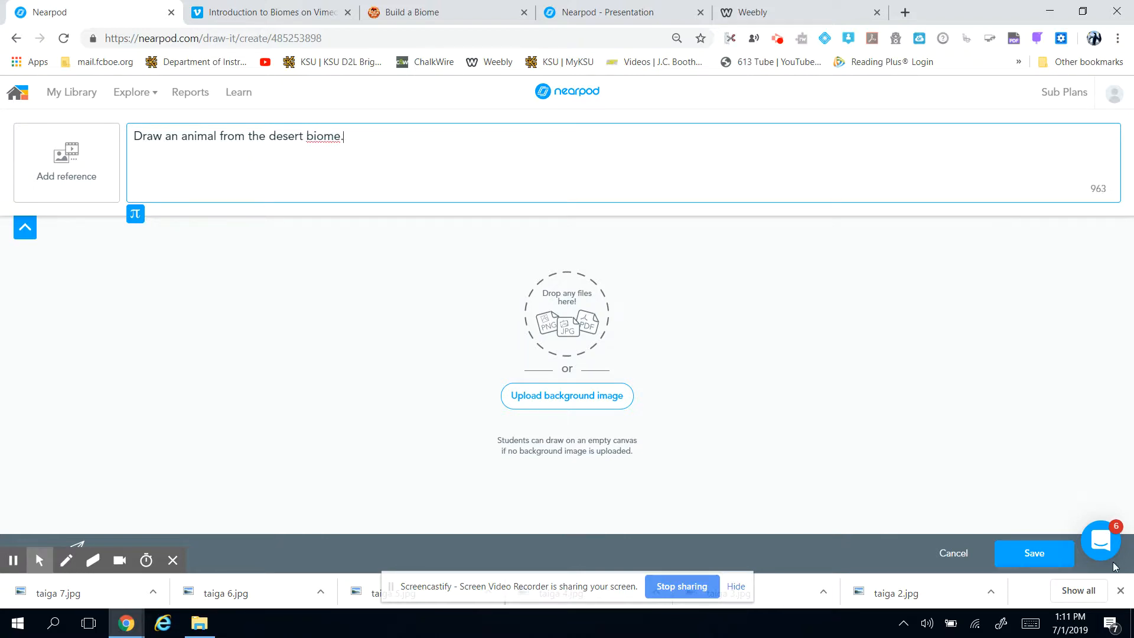
Save the desert animal Draw It activity and move its slide ahead of the Threats to the Tundra slide
{"action": "left_click", "coordinate": [1038, 561]}
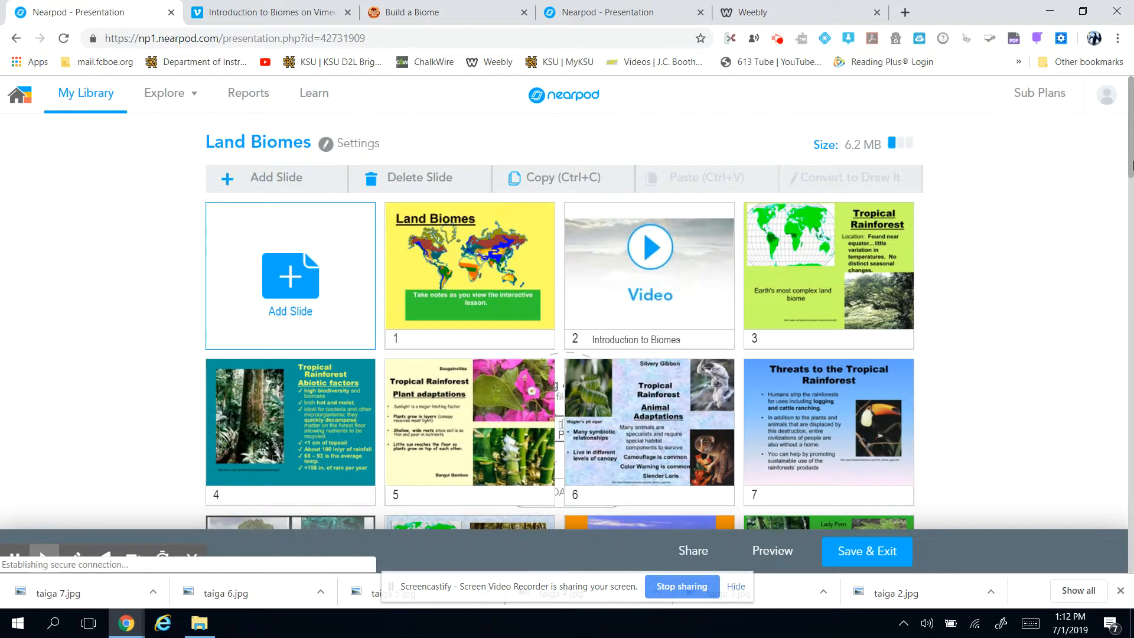
{"action": "left_click_drag", "start_coordinate": [1130, 156], "coordinate": [1124, 519]}
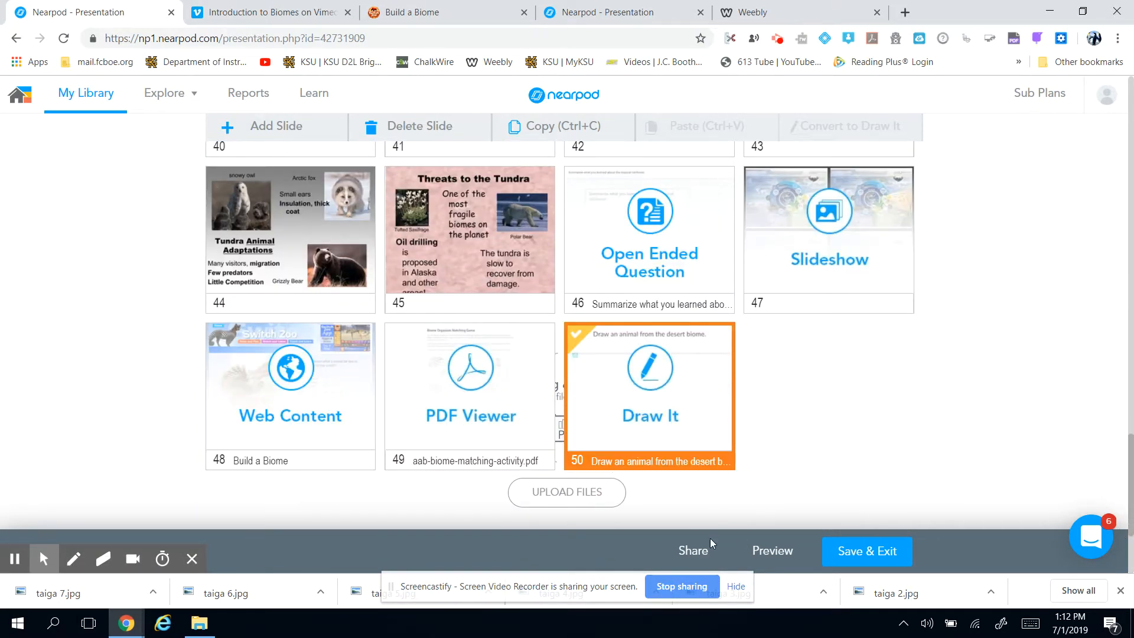
{"action": "left_click", "coordinate": [679, 436]}
{"action": "left_click_drag", "start_coordinate": [682, 436], "coordinate": [466, 266]}
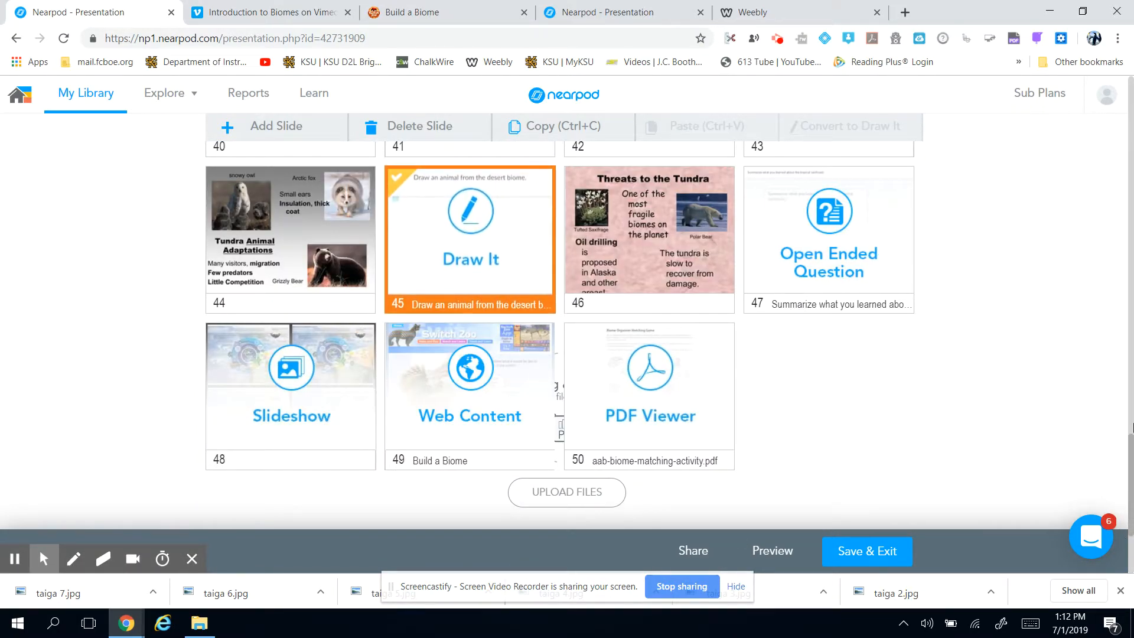
Move the Draw It slide further forward in the lesson, in stages, to between Tropical Savanna Animal Adaptations and Threats to the Tropical Savanna
{"action": "scroll", "coordinate": [1128, 475], "scroll_direction": "up", "scroll_amount": 3}
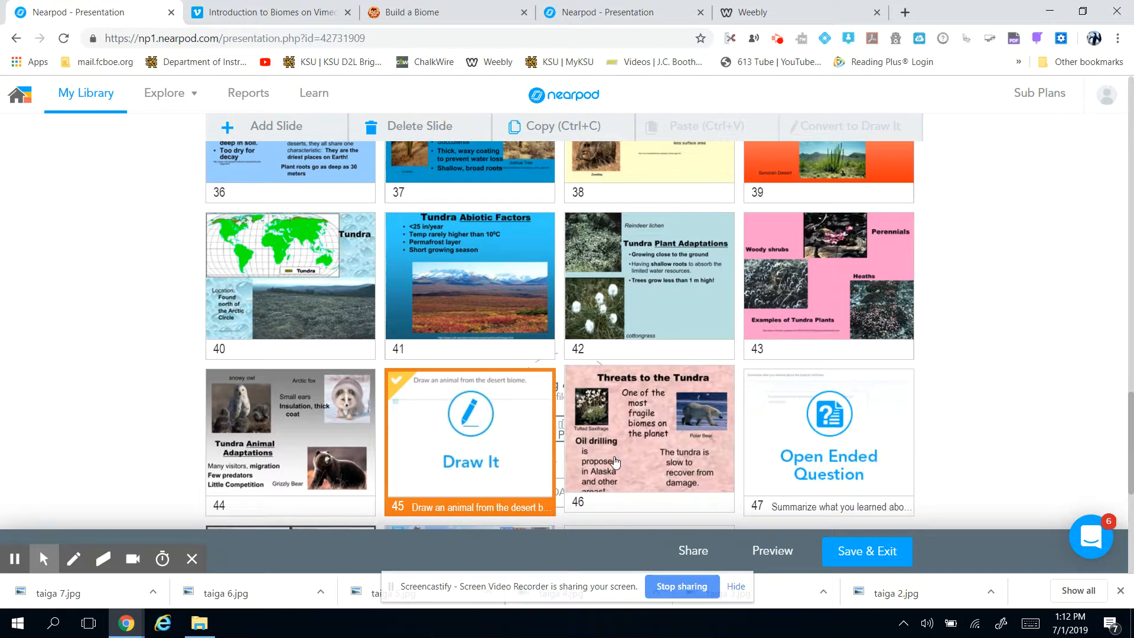
{"action": "left_click", "coordinate": [518, 446]}
{"action": "mouse_move", "coordinate": [519, 446]}
{"action": "left_mouse_down"}
{"action": "mouse_move", "coordinate": [430, 215]}
{"action": "mouse_move", "coordinate": [469, 168]}
{"action": "left_mouse_up"}
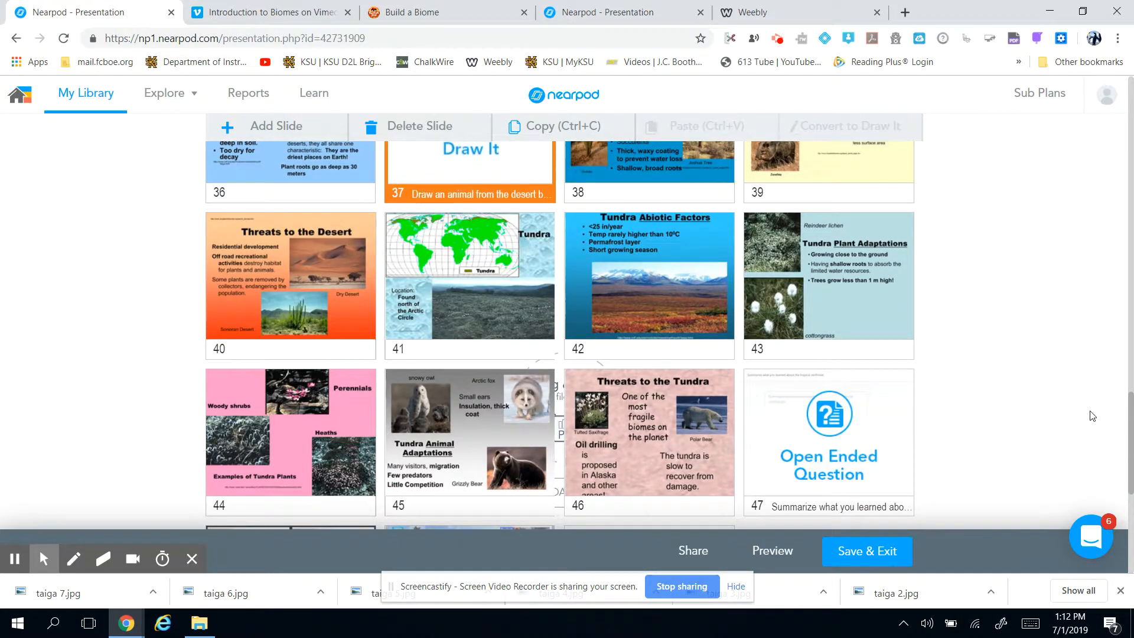
{"action": "scroll", "coordinate": [1130, 445], "scroll_direction": "up", "scroll_amount": 5}
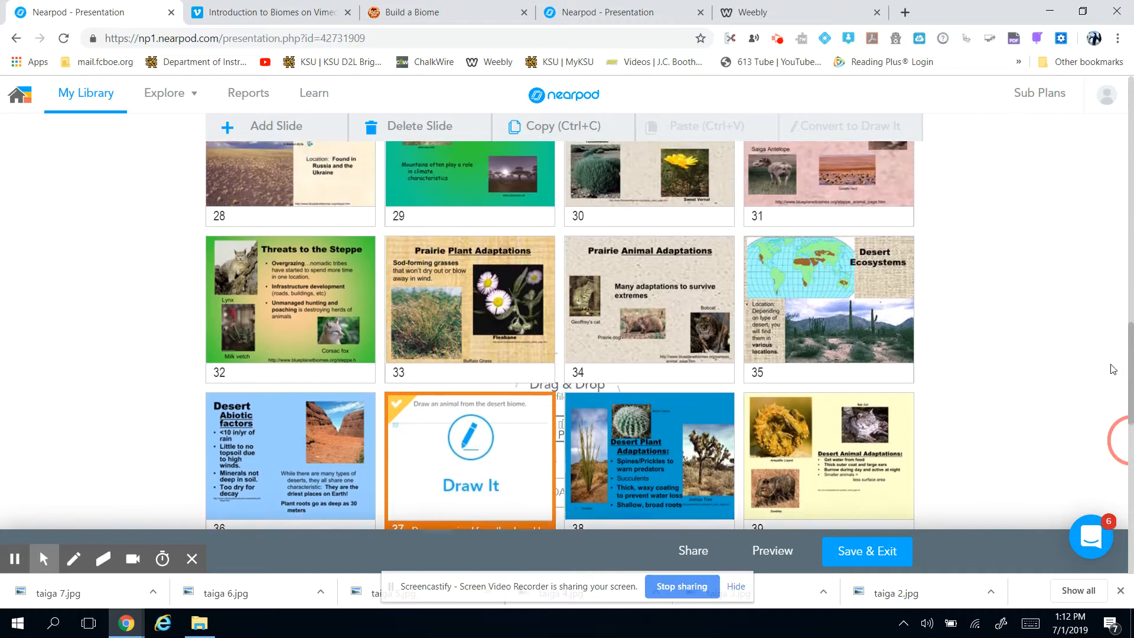
{"action": "mouse_move", "coordinate": [469, 479]}
{"action": "left_mouse_down"}
{"action": "mouse_move", "coordinate": [449, 189]}
{"action": "mouse_move", "coordinate": [470, 195]}
{"action": "left_mouse_up"}
{"action": "scroll", "coordinate": [1130, 376], "scroll_direction": "up", "scroll_amount": 5}
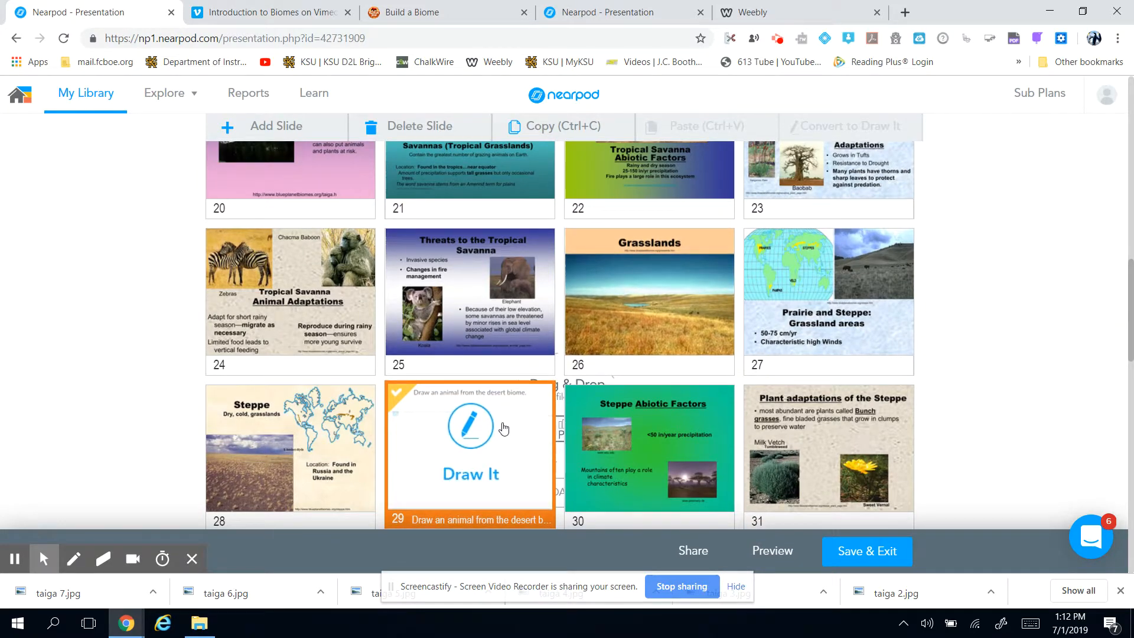
{"action": "left_click_drag", "start_coordinate": [499, 425], "coordinate": [473, 290]}
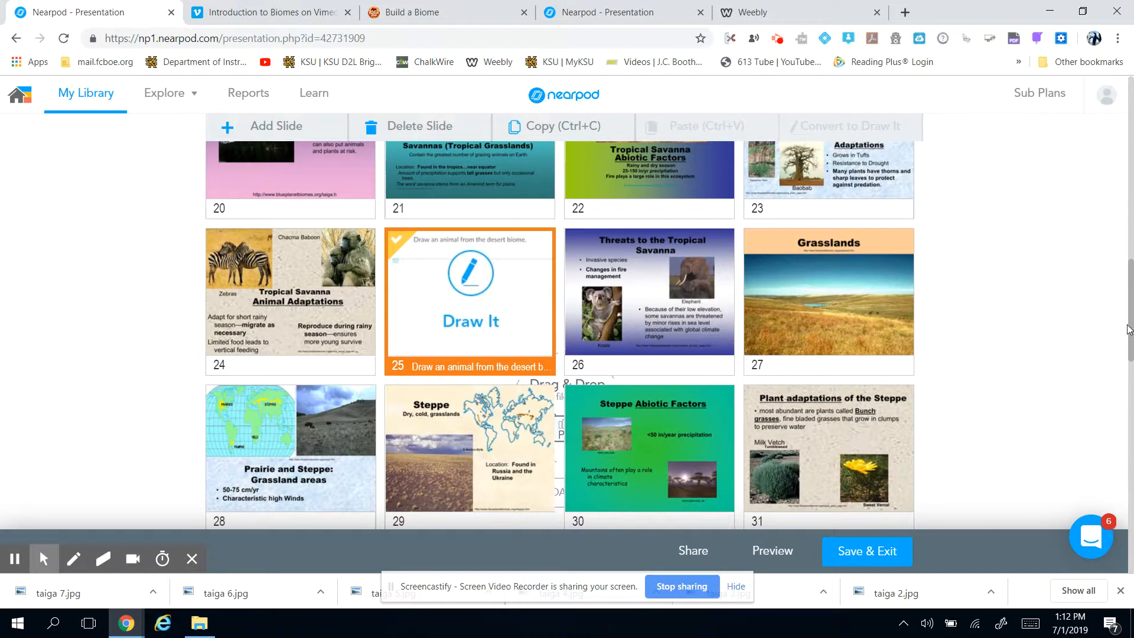
{"action": "scroll", "coordinate": [1130, 330], "scroll_direction": "up", "scroll_amount": 5}
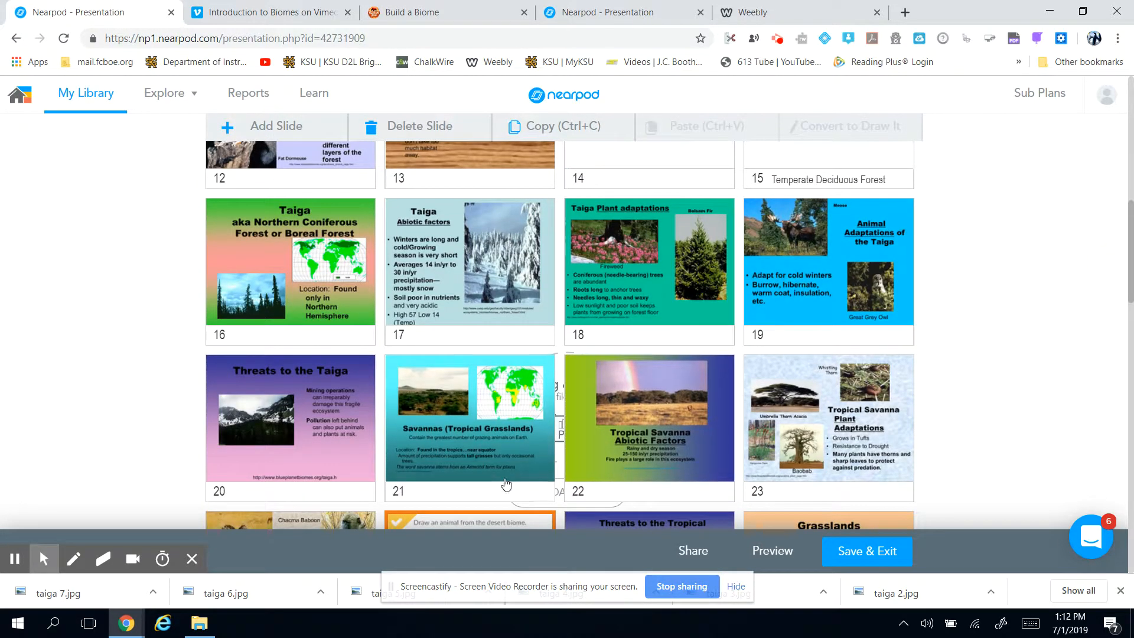